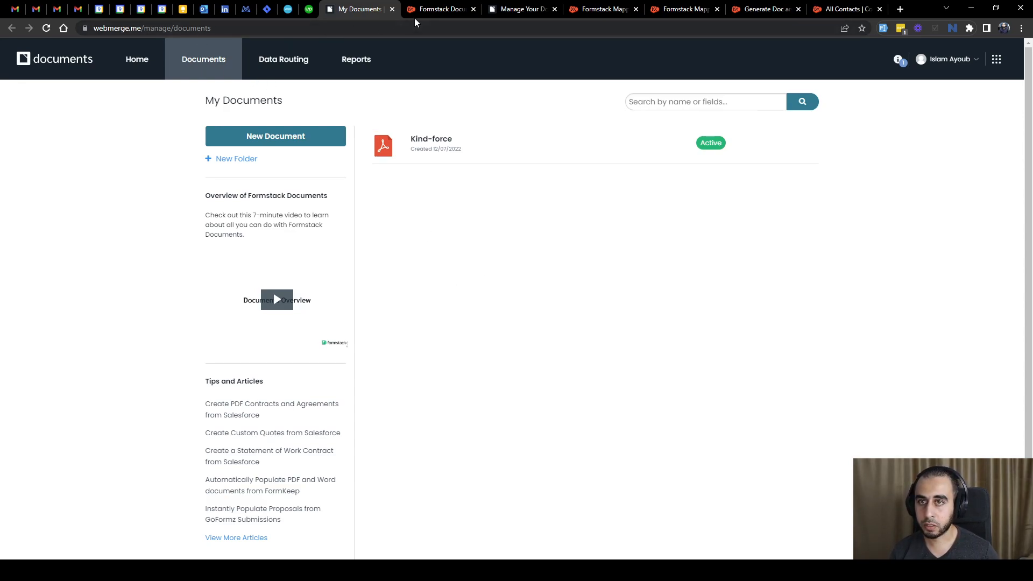
Open the Kind-force document from My Documents in the Document Builder
click(432, 12)
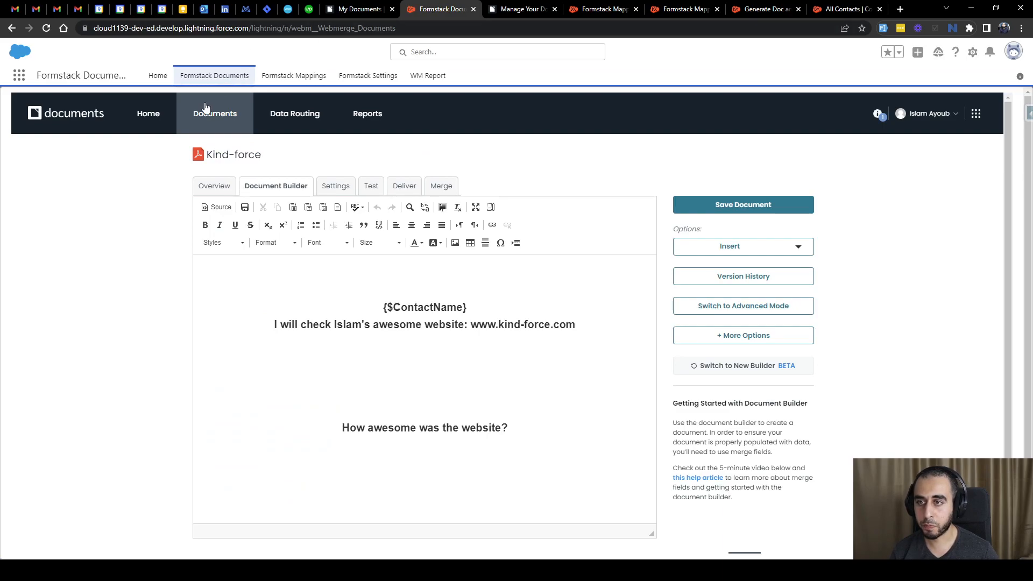
click(232, 109)
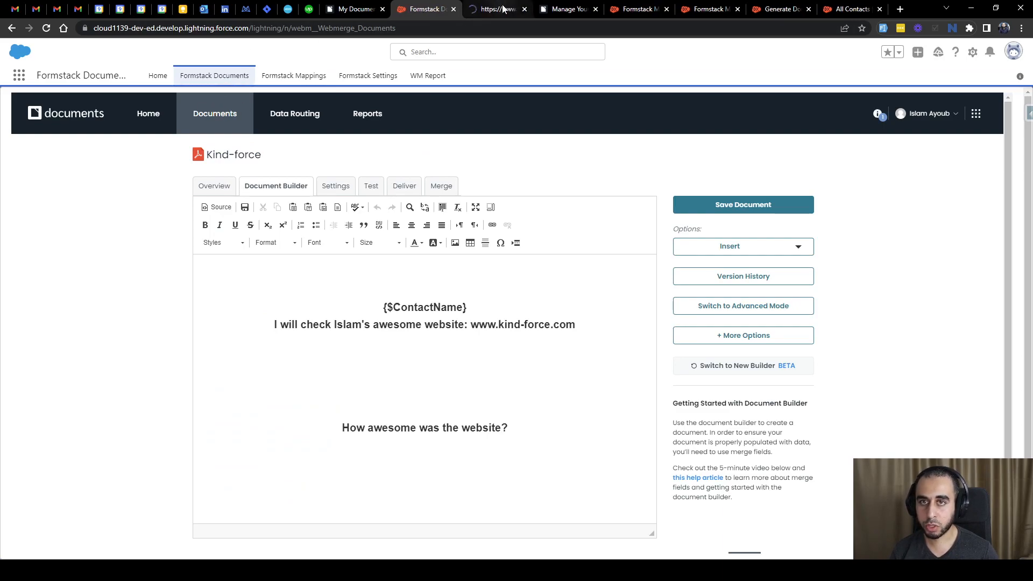
click(431, 11)
click(382, 9)
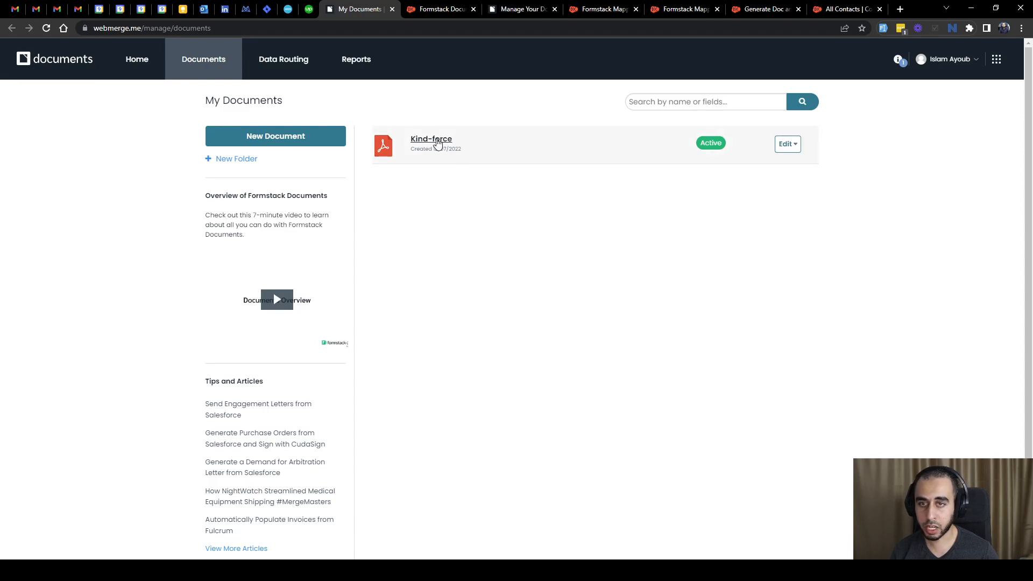
click(438, 142)
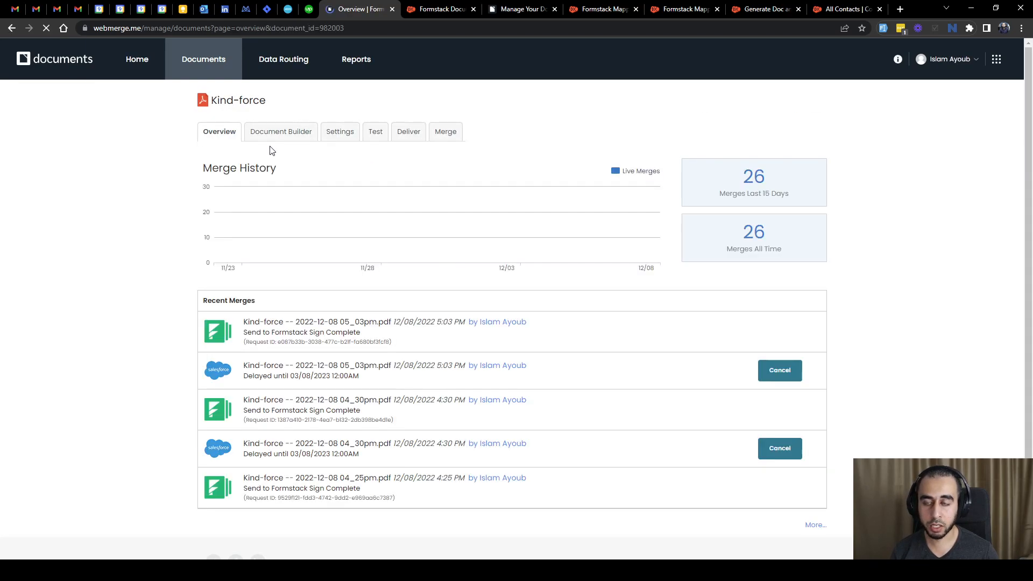
click(290, 134)
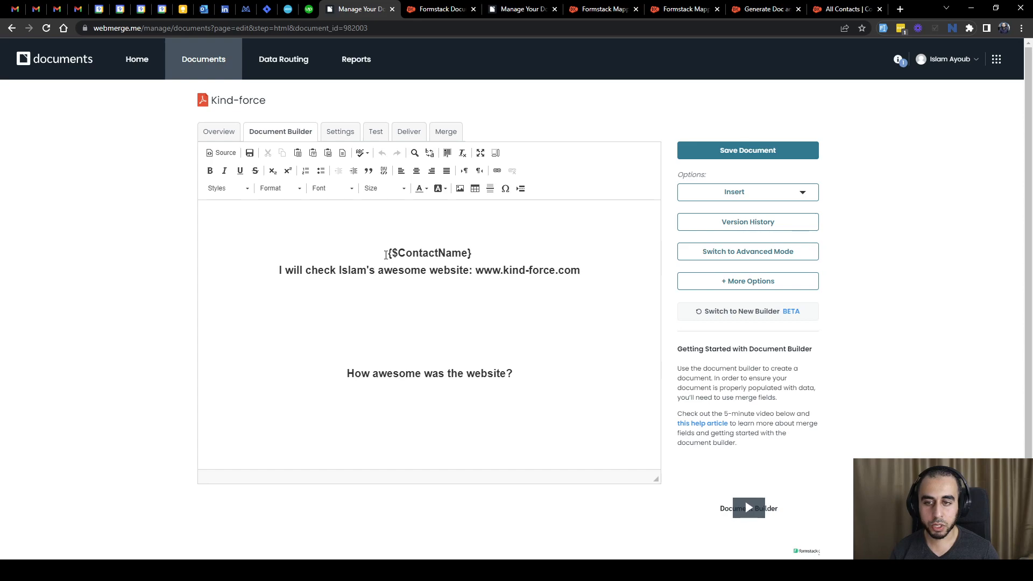
Examine the Kind-force template's text, contact merge fields and hidden signature, date and text signer tags
drag(386, 254, 470, 254)
click(471, 254)
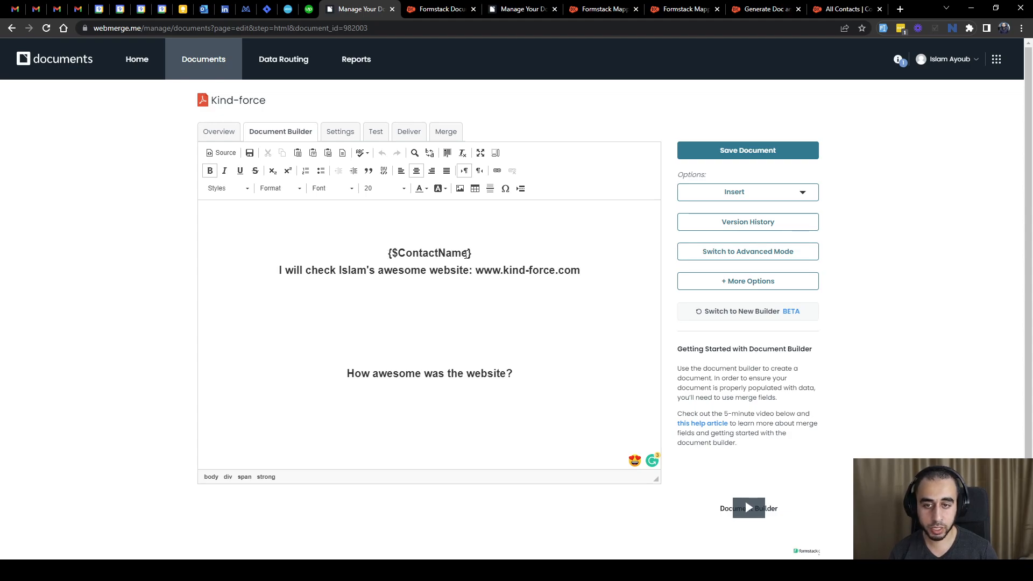
click(412, 270)
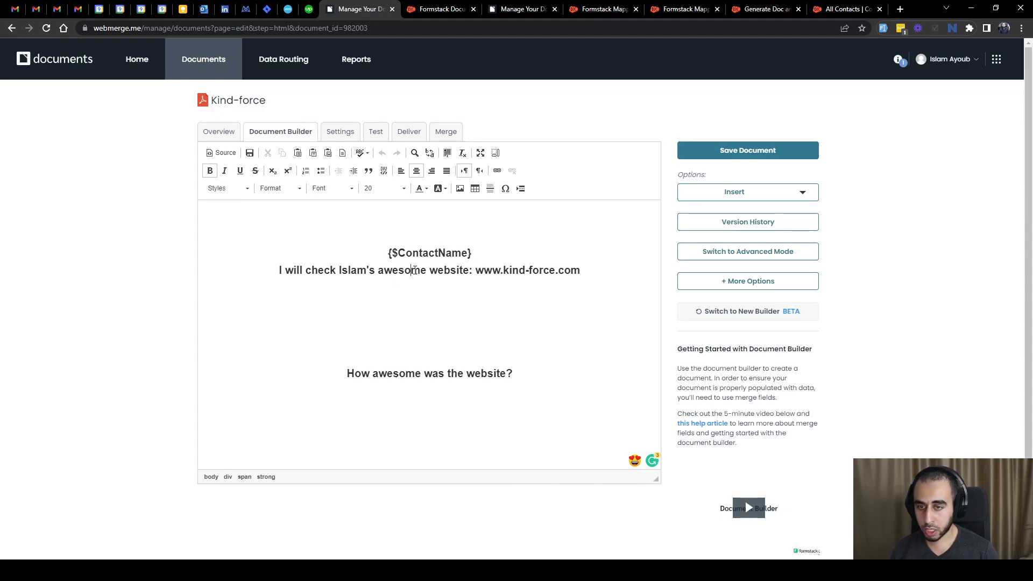
key(ctrl+a)
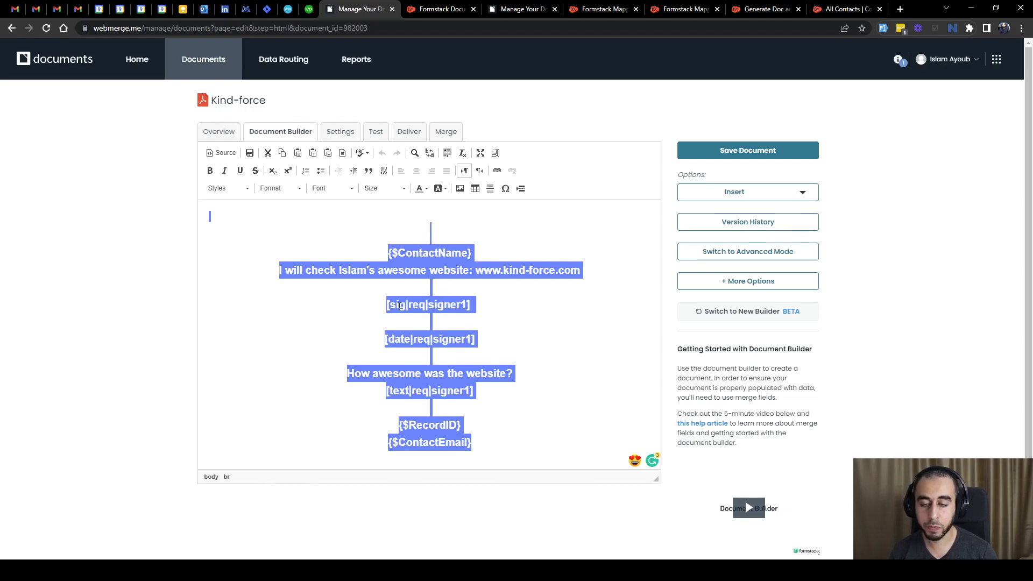
click(419, 382)
drag(347, 373, 513, 372)
click(463, 374)
key(ctrl+a)
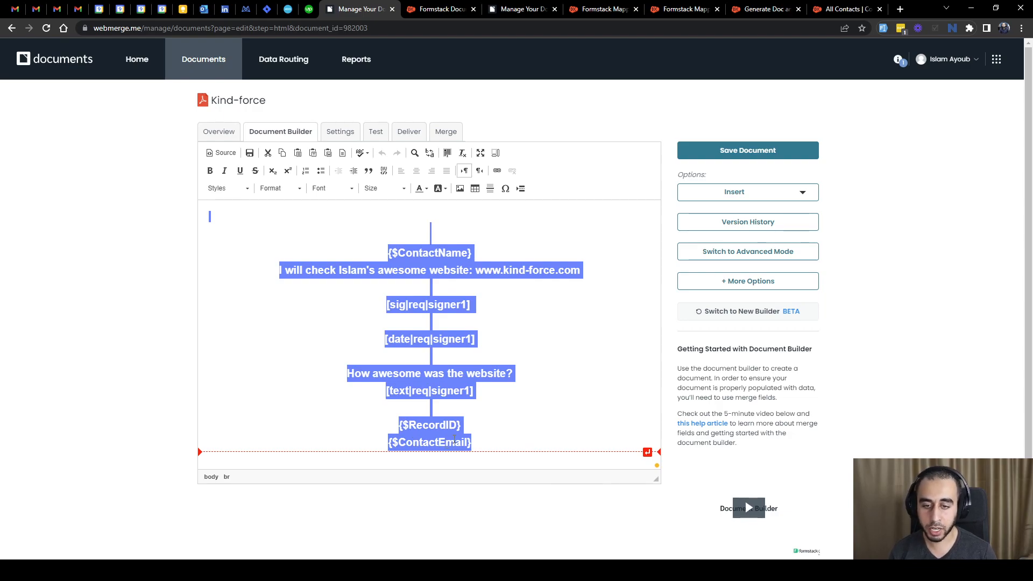
click(152, 288)
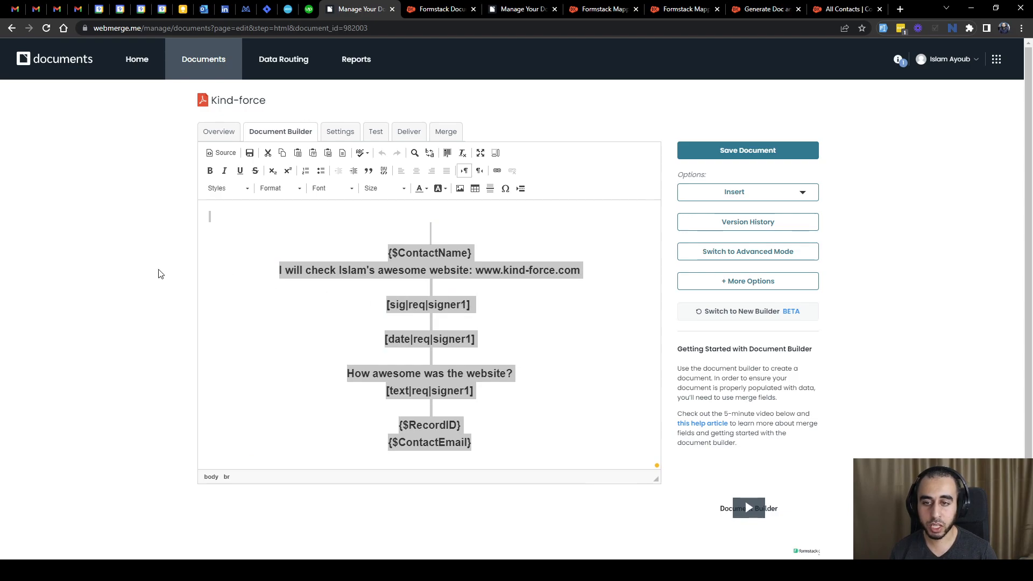
click(387, 254)
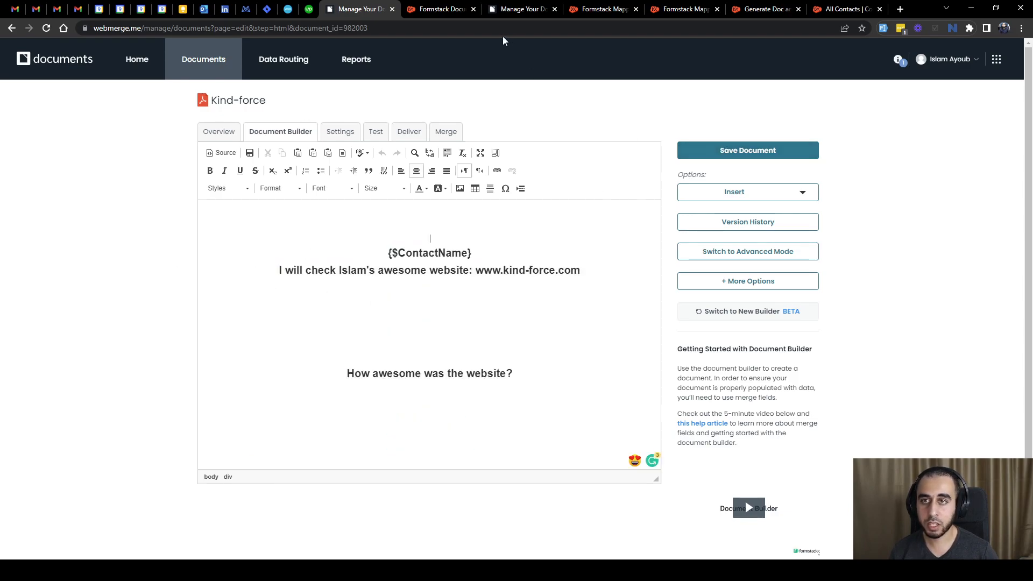
Switch to Salesforce, open the Kind-force Formstack mapping for editing and close the duplicate mappings page
click(434, 8)
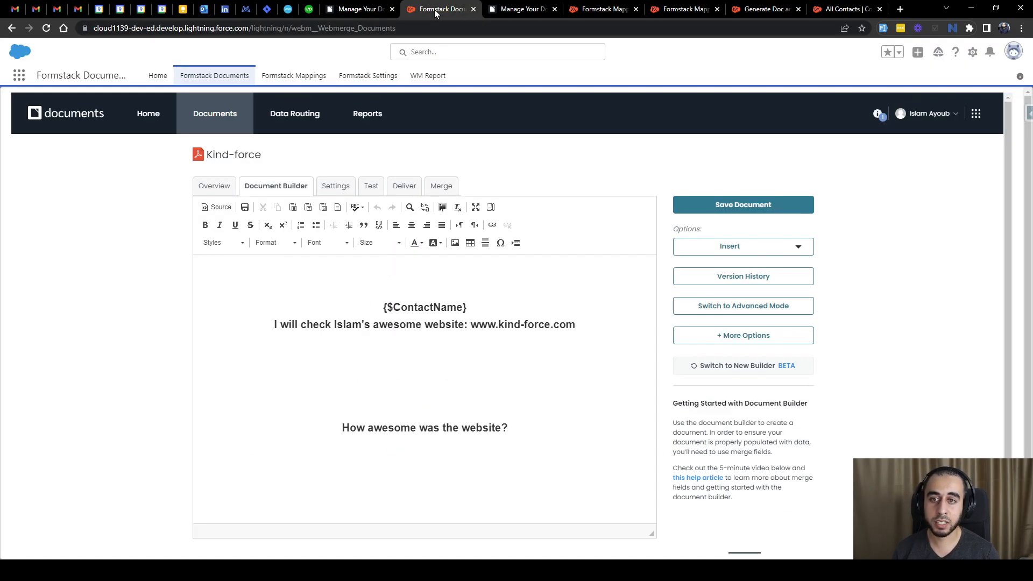
click(606, 9)
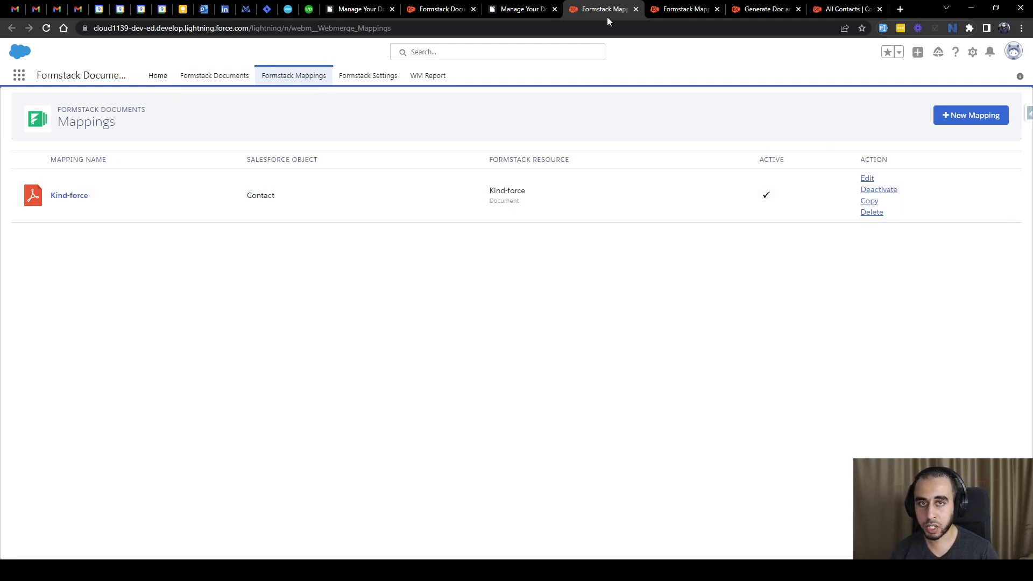
click(679, 11)
click(74, 197)
middle_click(623, 14)
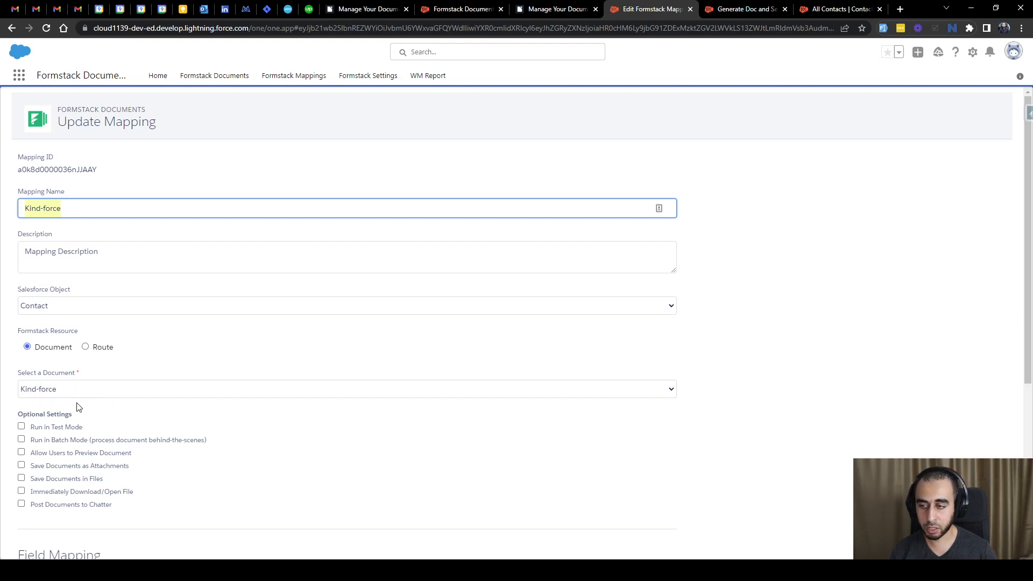
Review the mapping's optional settings and the Salesforce fields assigned to ContactName, RecordID and ContactEmail
scroll(111, 402, down, 1)
scroll(112, 402, down, 4)
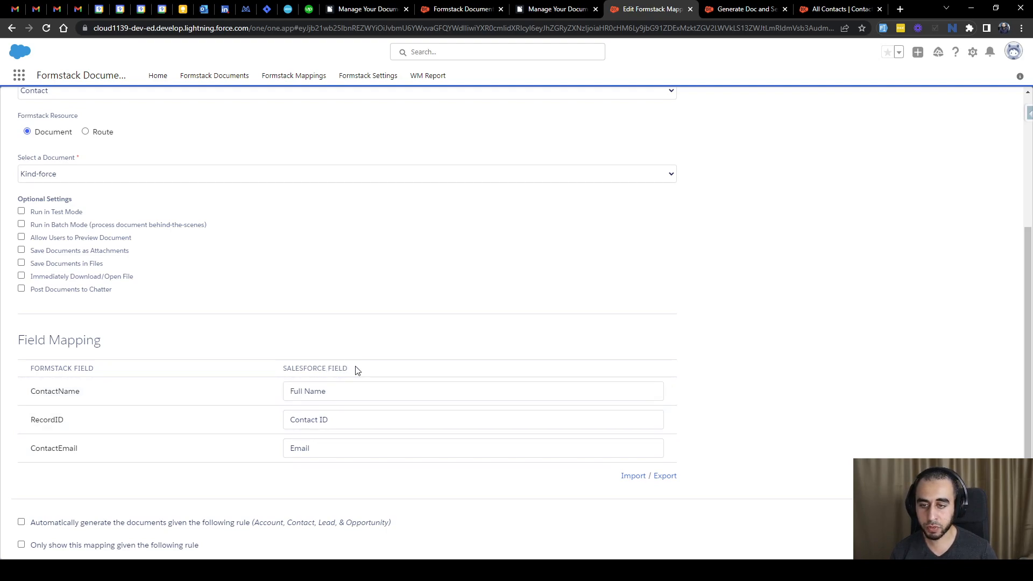
click(337, 390)
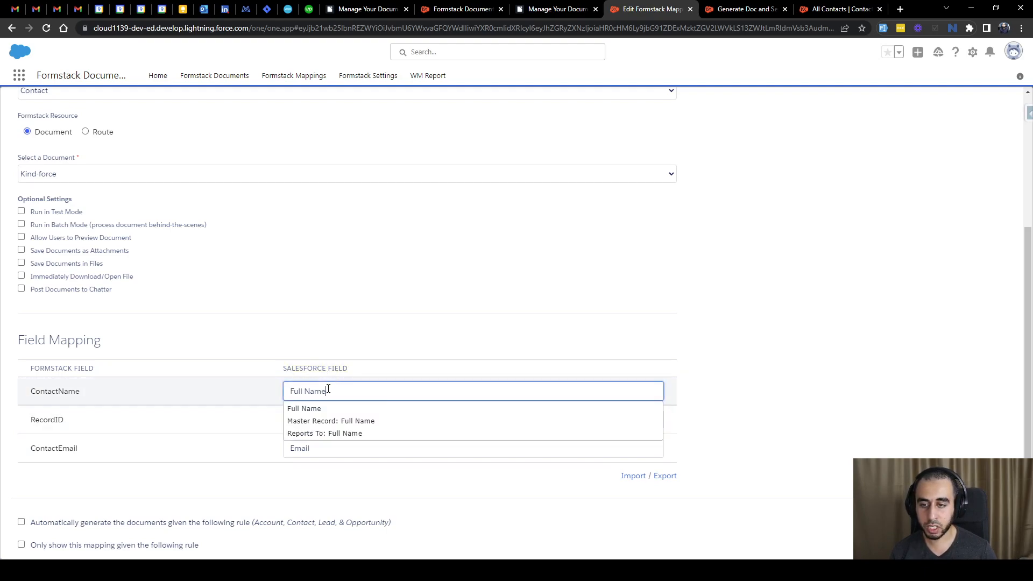
click(156, 396)
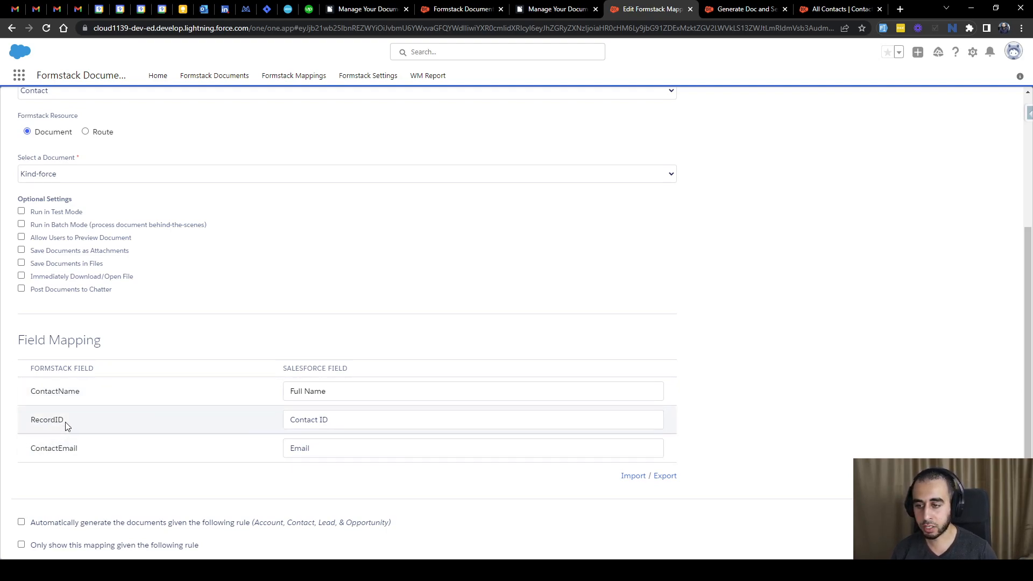
scroll(630, 522, down, 1)
scroll(514, 481, up, 2)
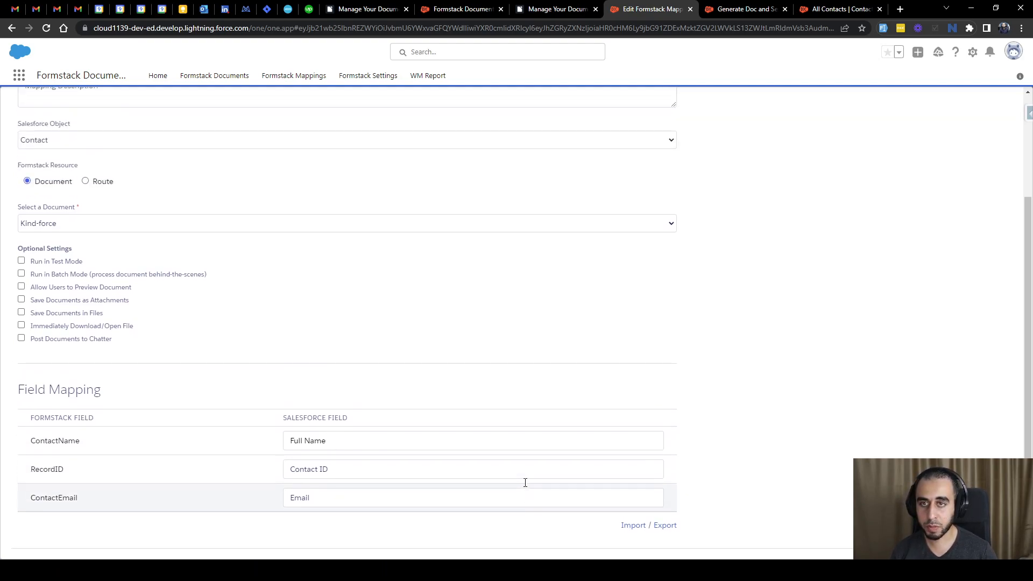
Return to the Kind-force document's delivery settings and browse the new delivery types, including the CRM category, without adding one
click(372, 11)
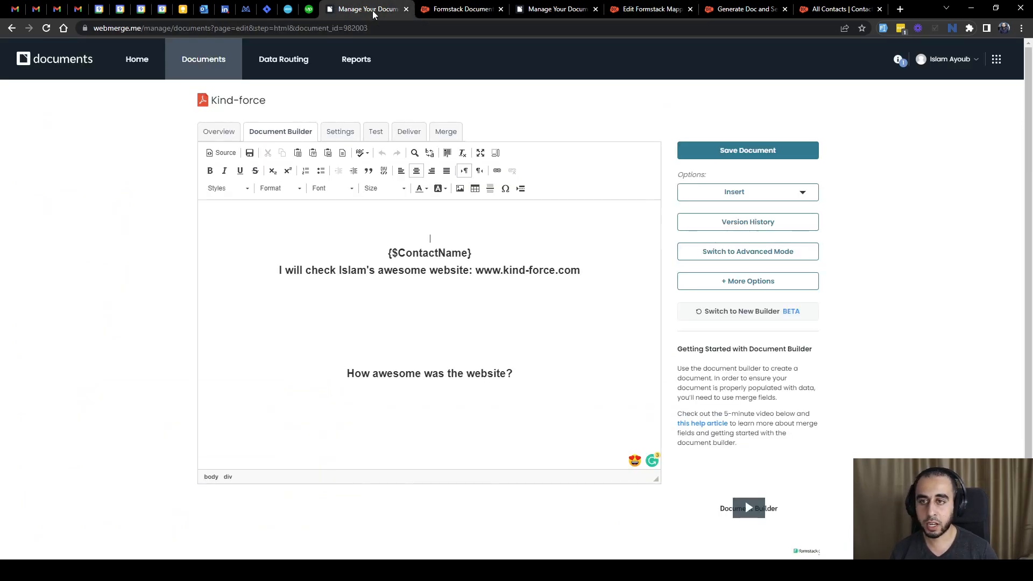
click(417, 132)
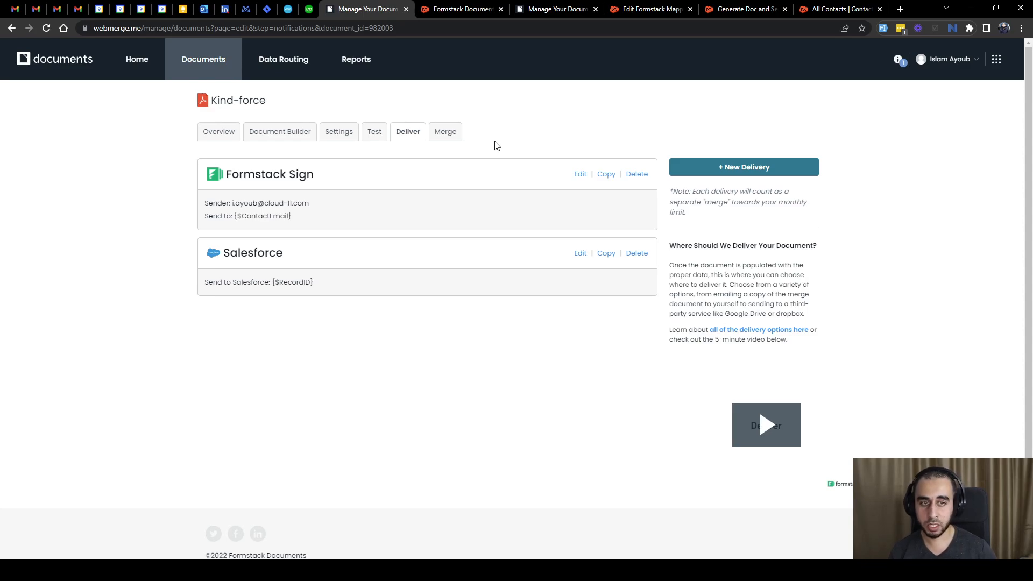
click(732, 166)
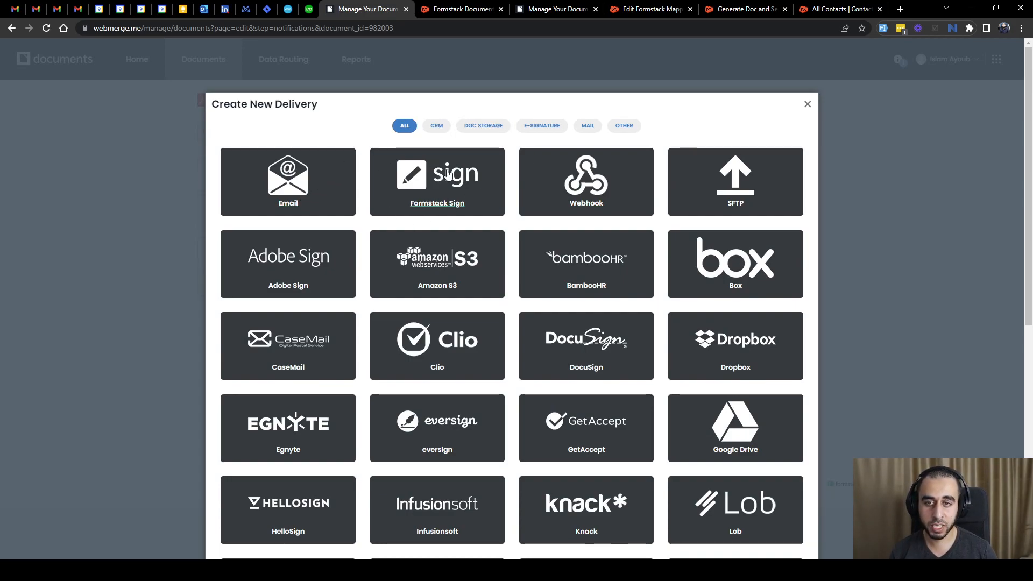
click(437, 128)
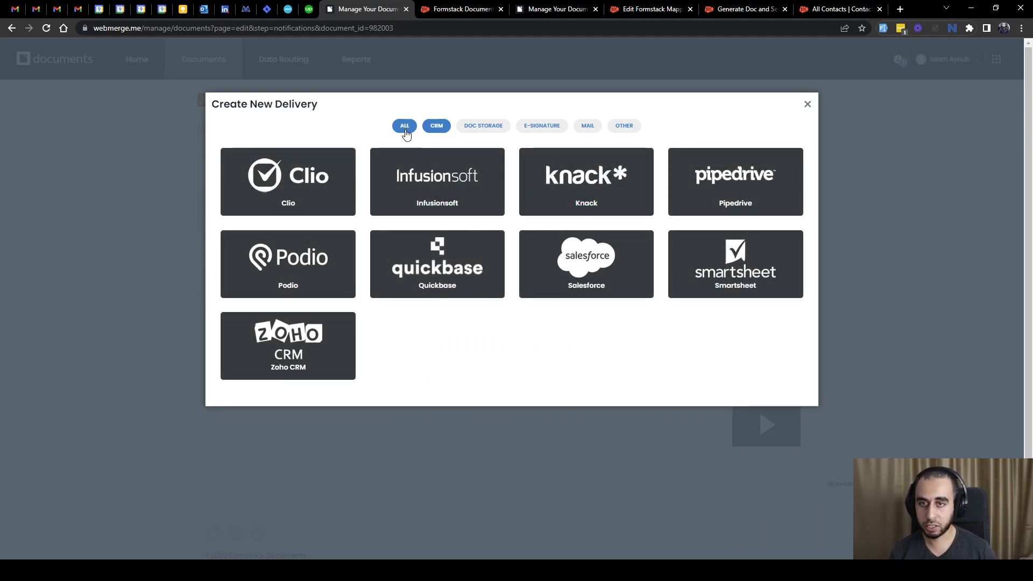
click(405, 127)
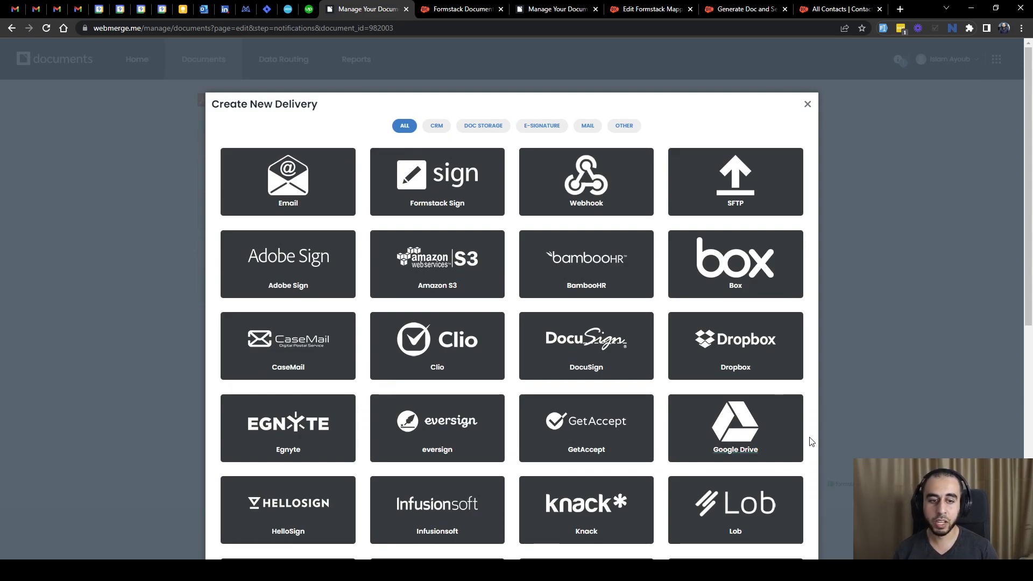
click(808, 104)
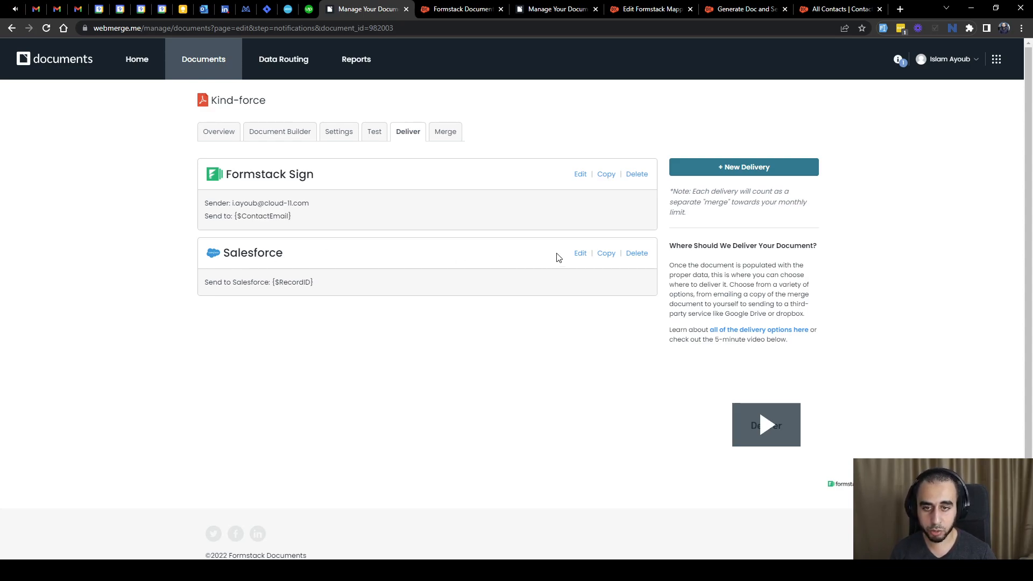
Open the existing Salesforce delivery for editing and check its Record ID merge field and object name
click(579, 253)
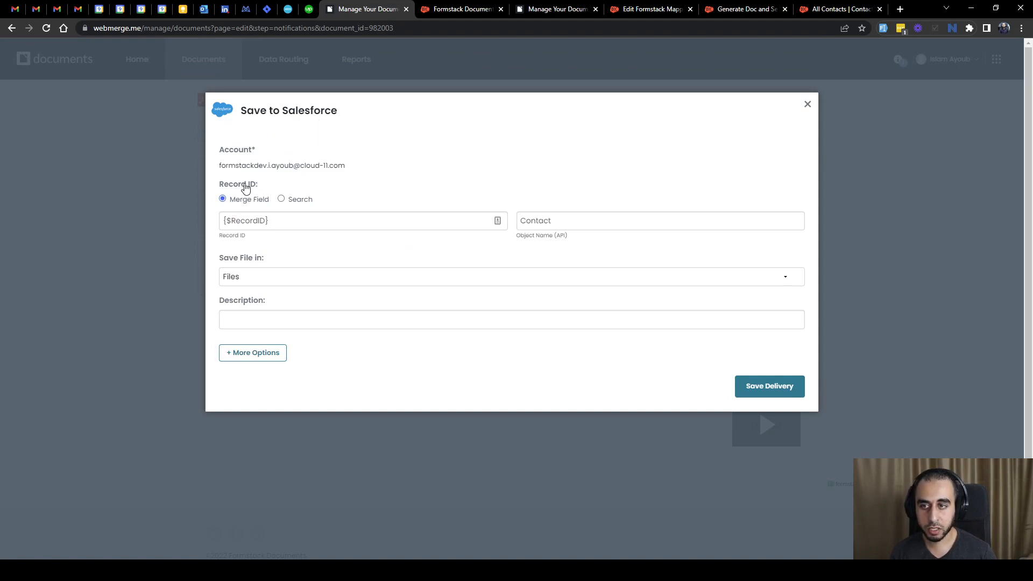
click(265, 221)
drag(266, 221, 220, 219)
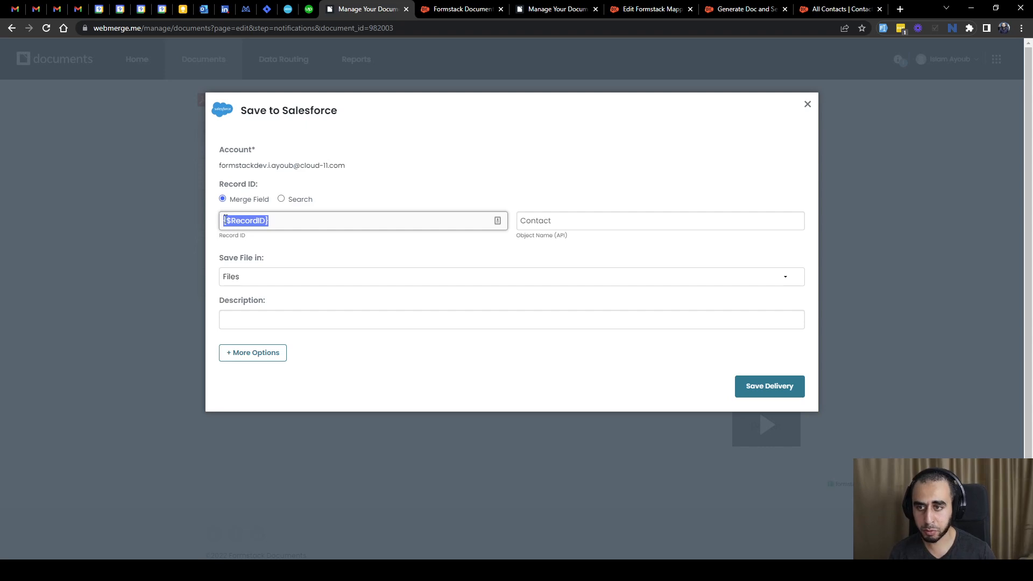
click(253, 221)
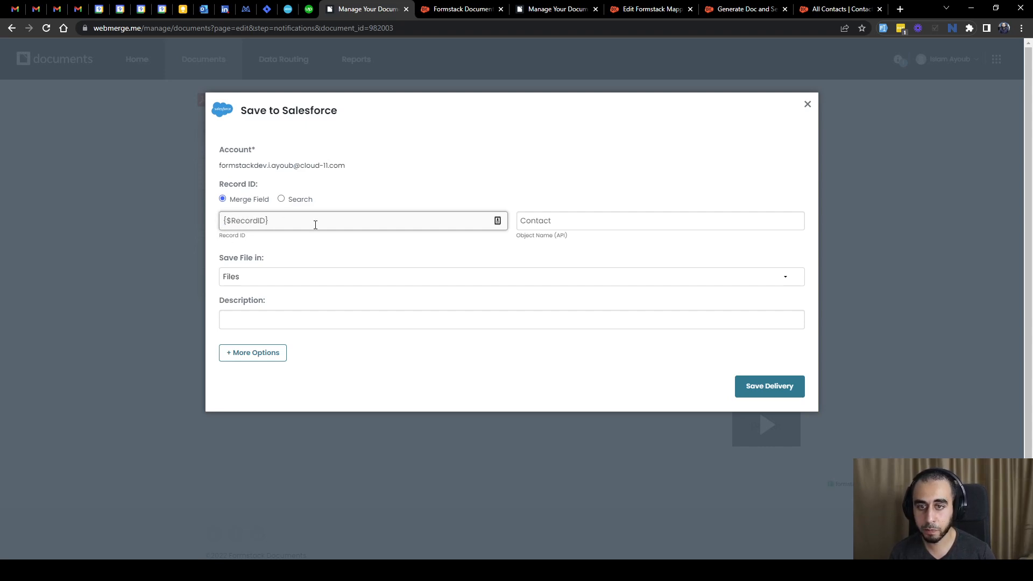
drag(552, 222, 519, 227)
click(525, 236)
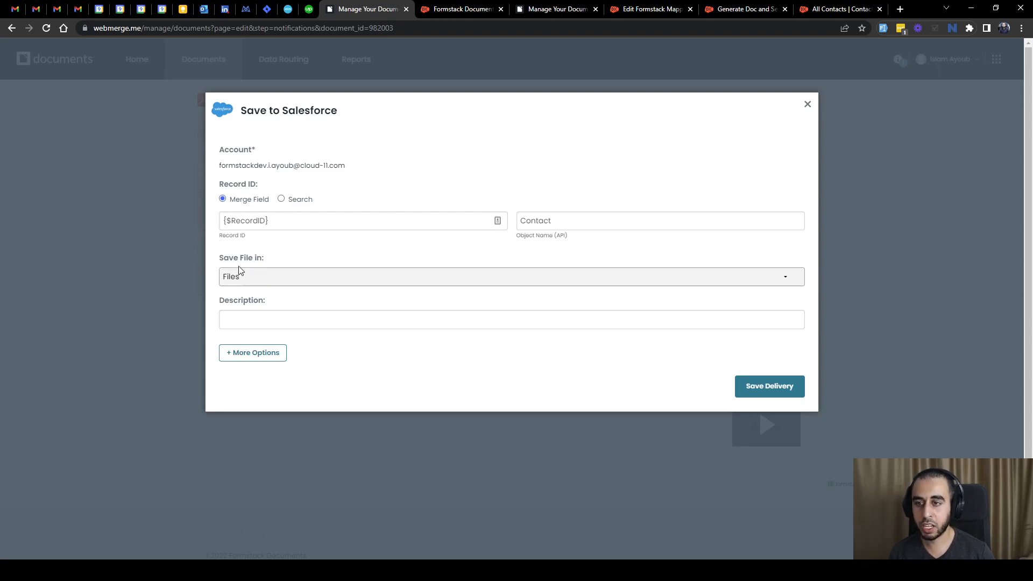
Expand the Salesforce delivery's additional options and inspect the record field update setting
click(253, 353)
scroll(368, 347, down, 1)
scroll(368, 347, down, 1)
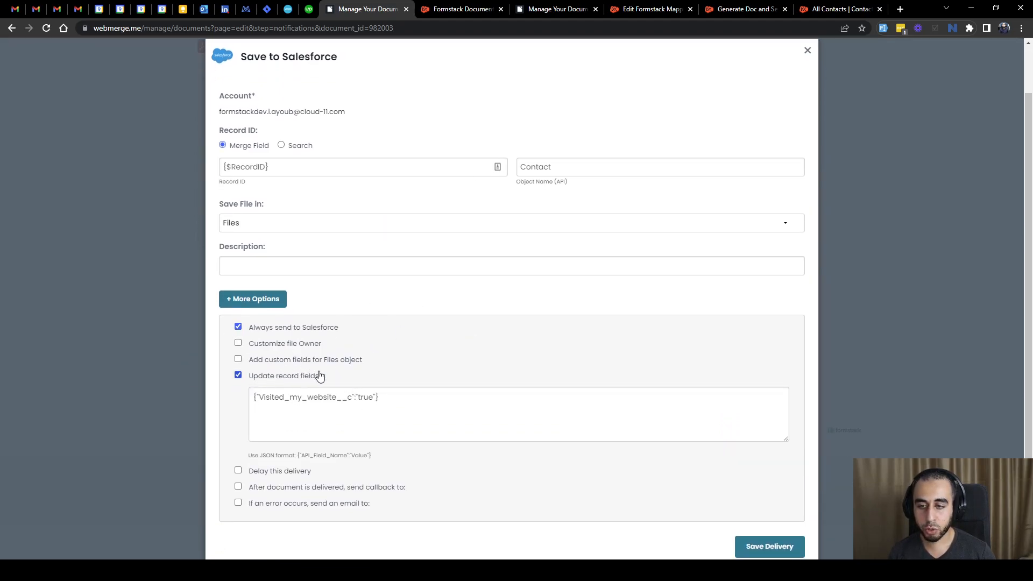
Switch to the Salesforce contacts list, open a contact's details and check the Visited my website checkbox
click(843, 9)
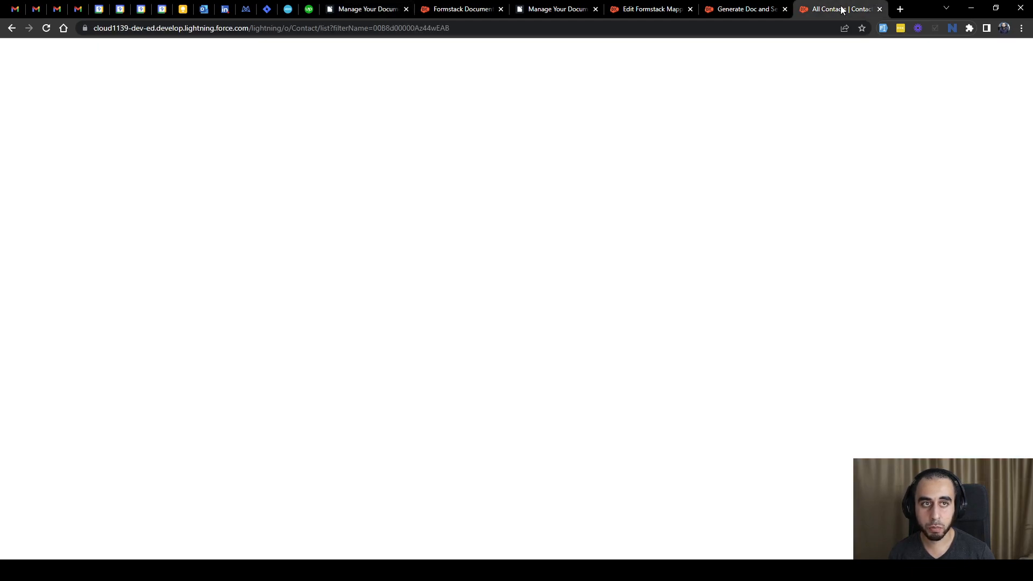
click(89, 176)
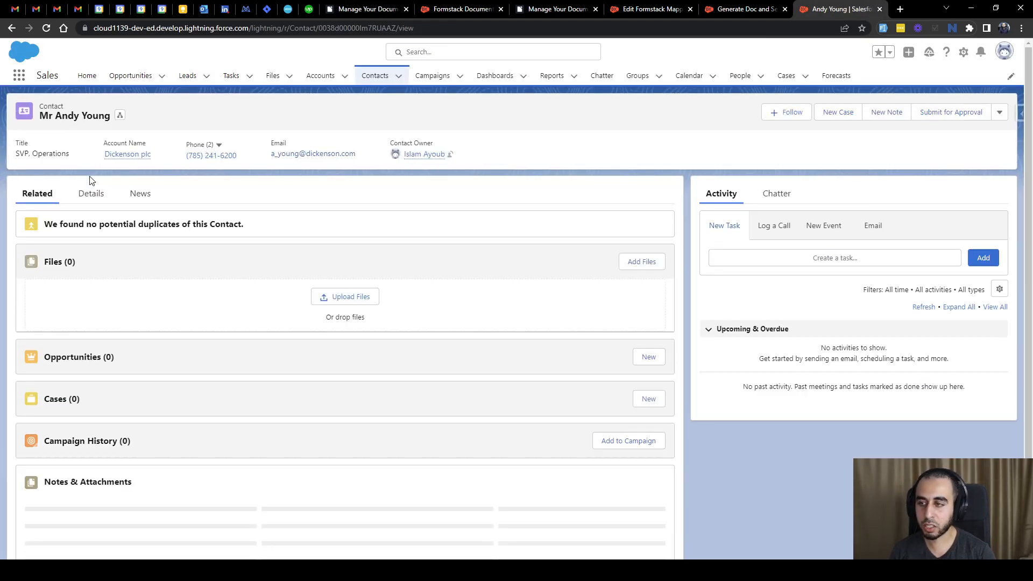
click(91, 194)
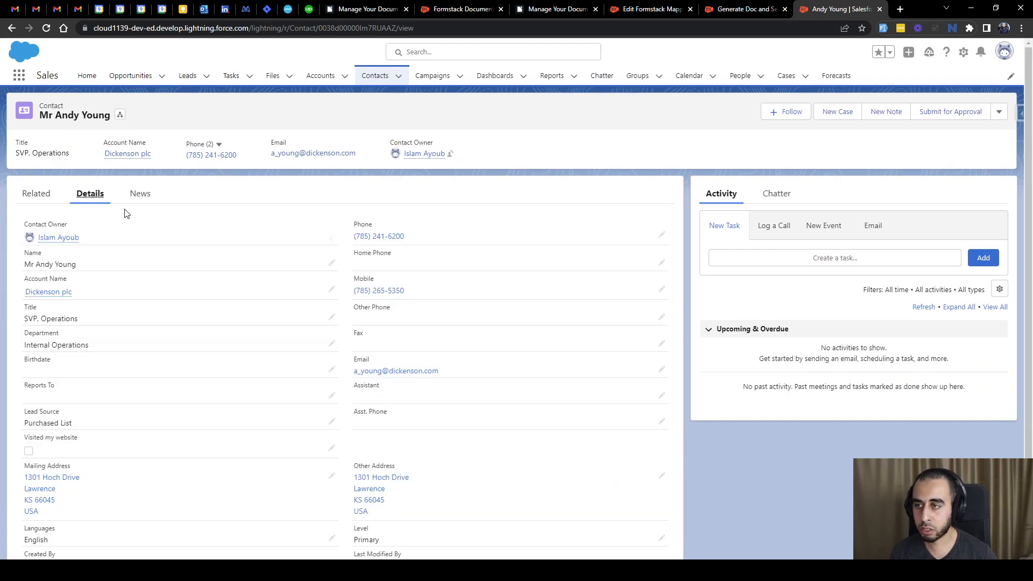
scroll(203, 322, down, 1)
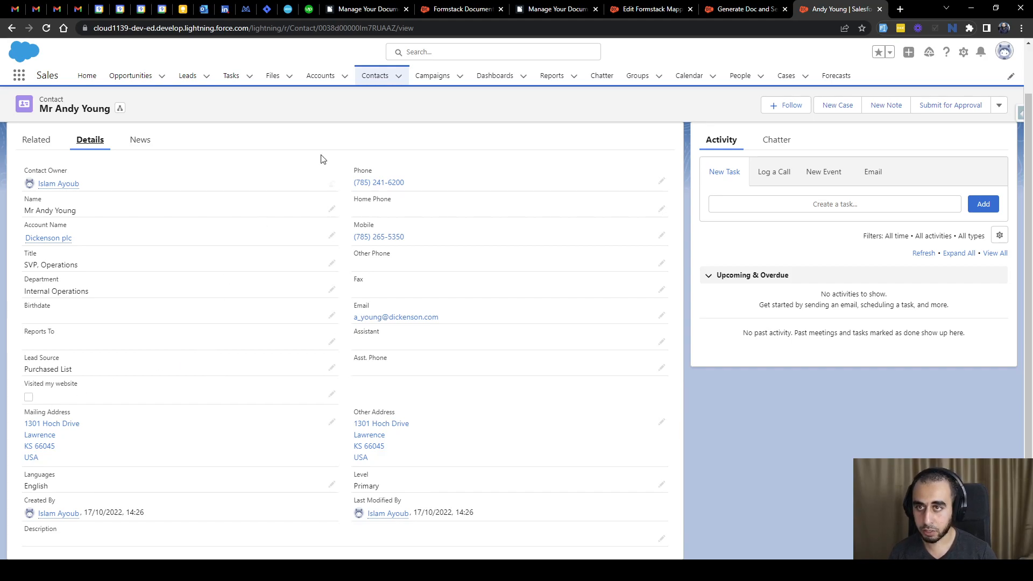
Return to the Salesforce delivery and examine the JSON that updates the Visited_my_website__c record field
click(392, 11)
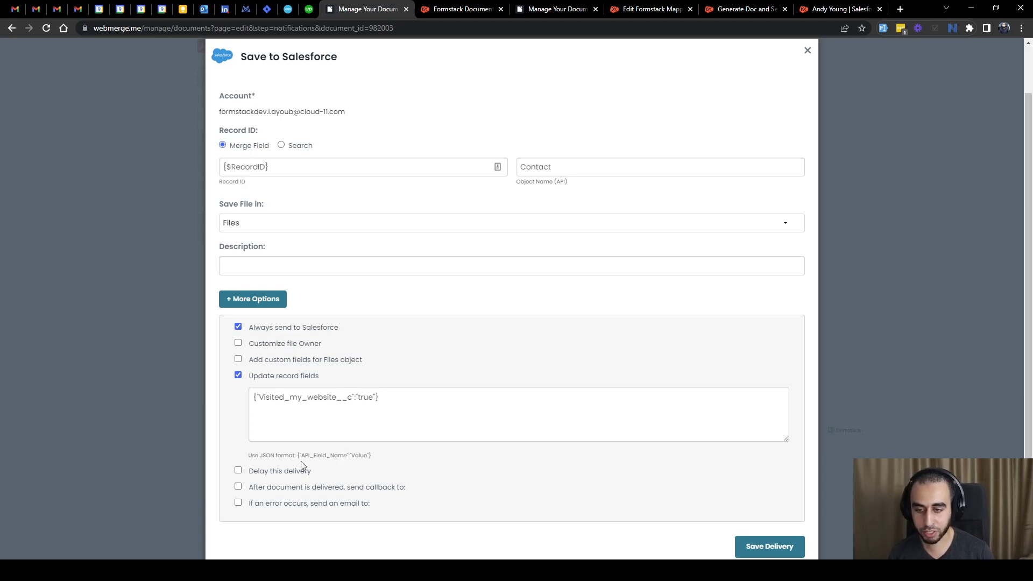
drag(259, 398, 378, 397)
click(369, 397)
click(389, 396)
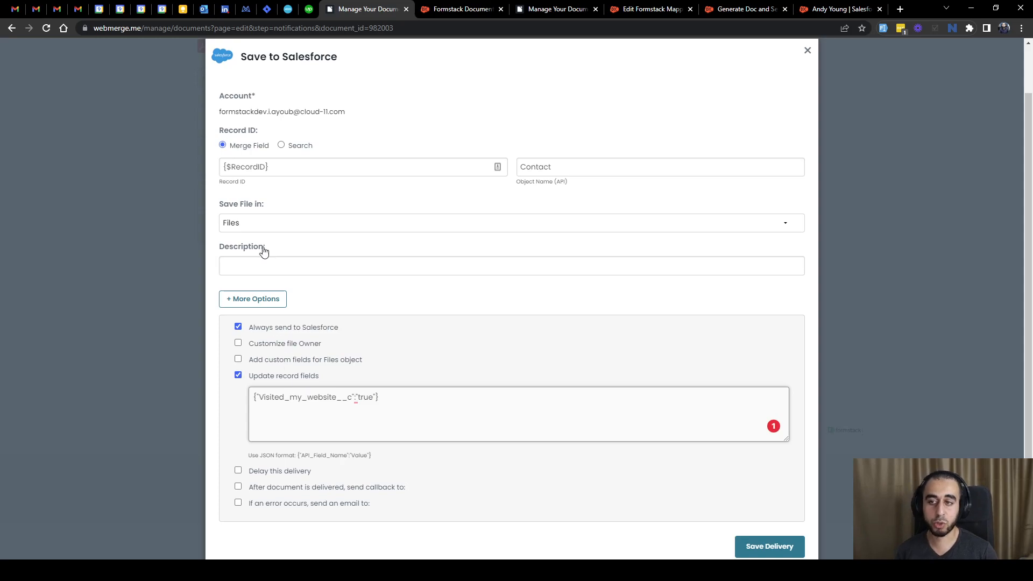
Close the Salesforce delivery and inspect the Formstack Sign delivery's additional options for delaying other deliveries until signing is complete
click(808, 49)
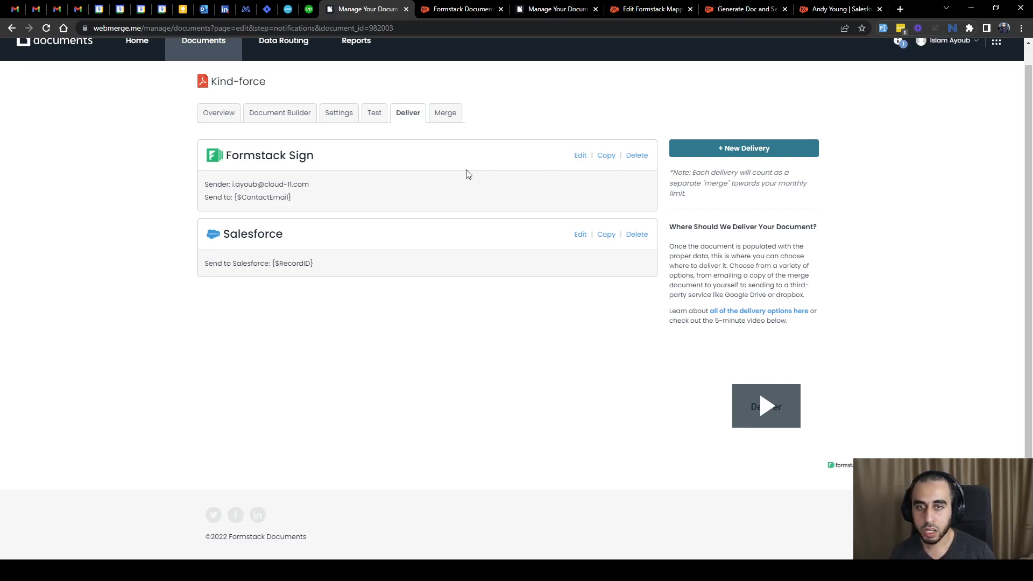
click(579, 156)
click(278, 304)
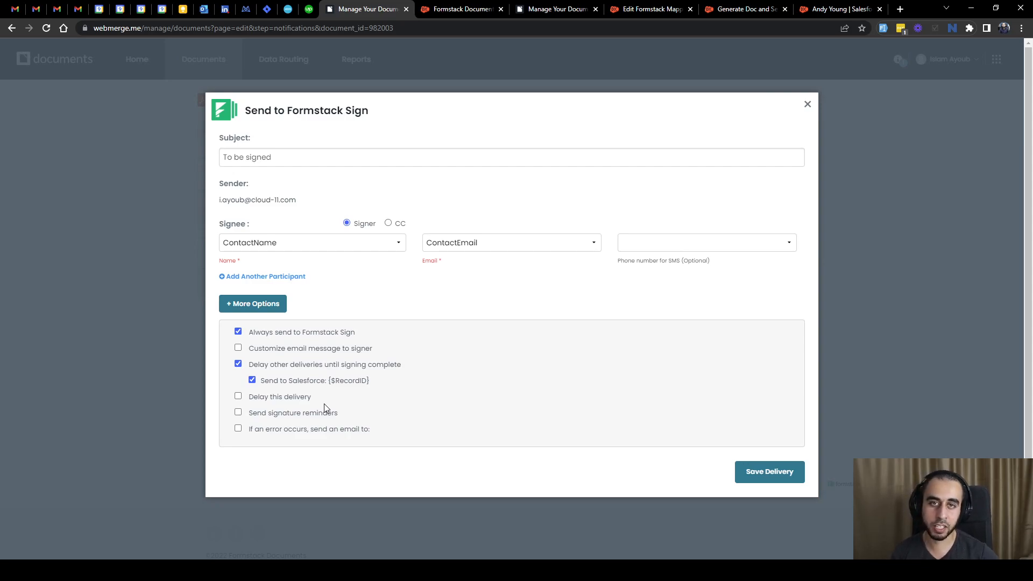
click(806, 105)
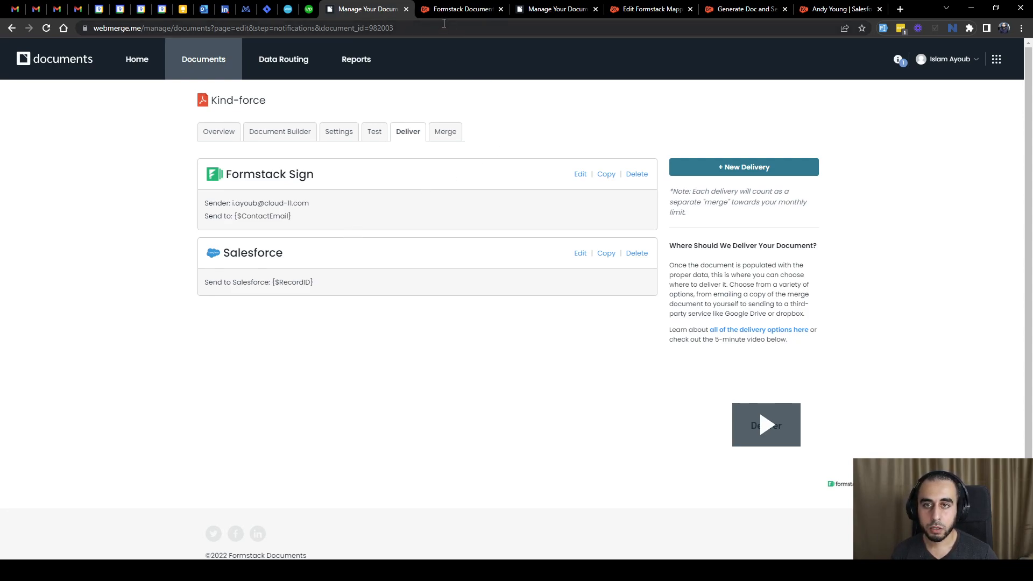
Switch to the Generate Doc and Send Reminders flow and start adding an Action element after Generate Document
click(471, 10)
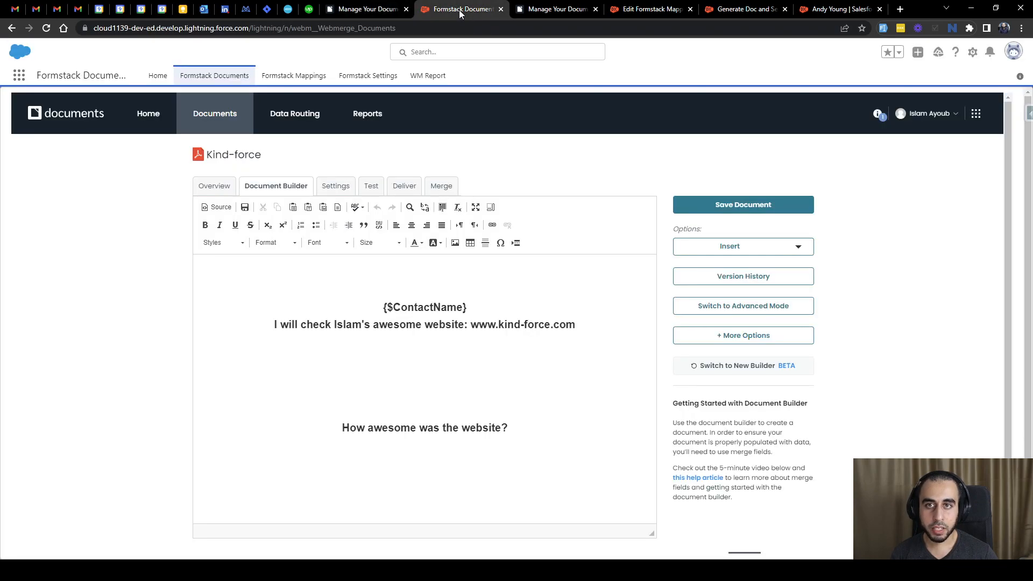
click(732, 17)
drag(716, 183, 713, 215)
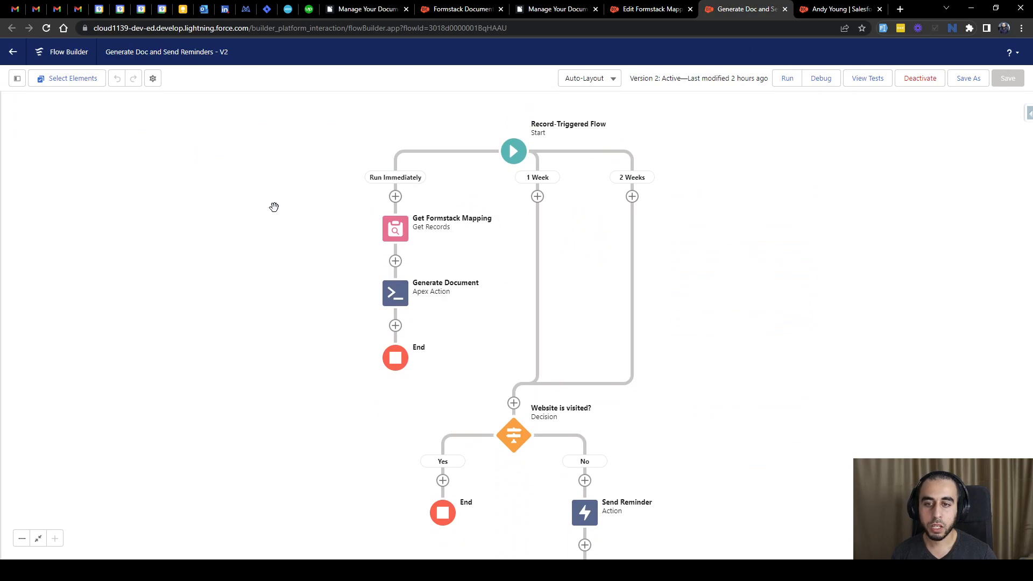
click(396, 325)
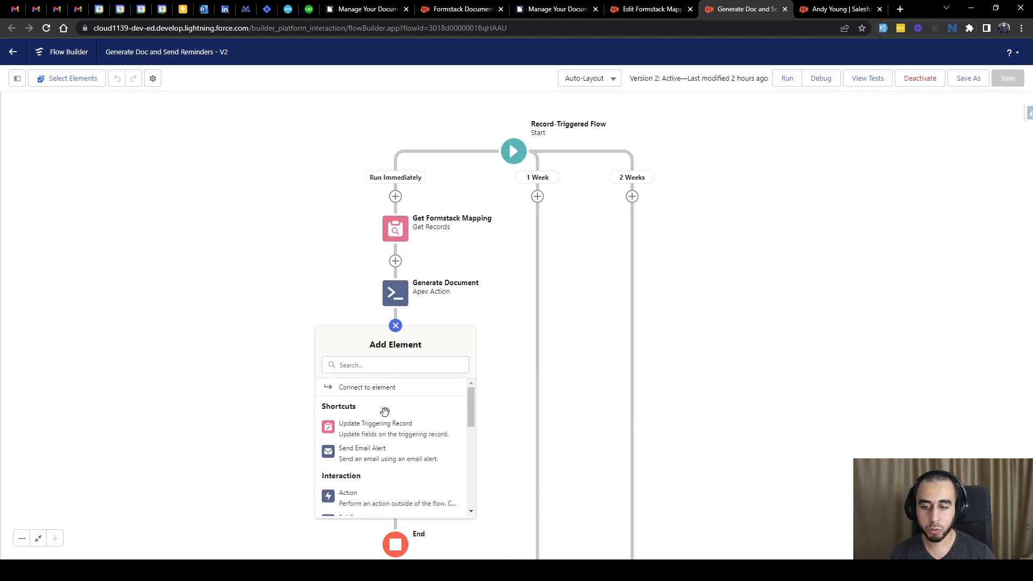
scroll(384, 412, down, 2)
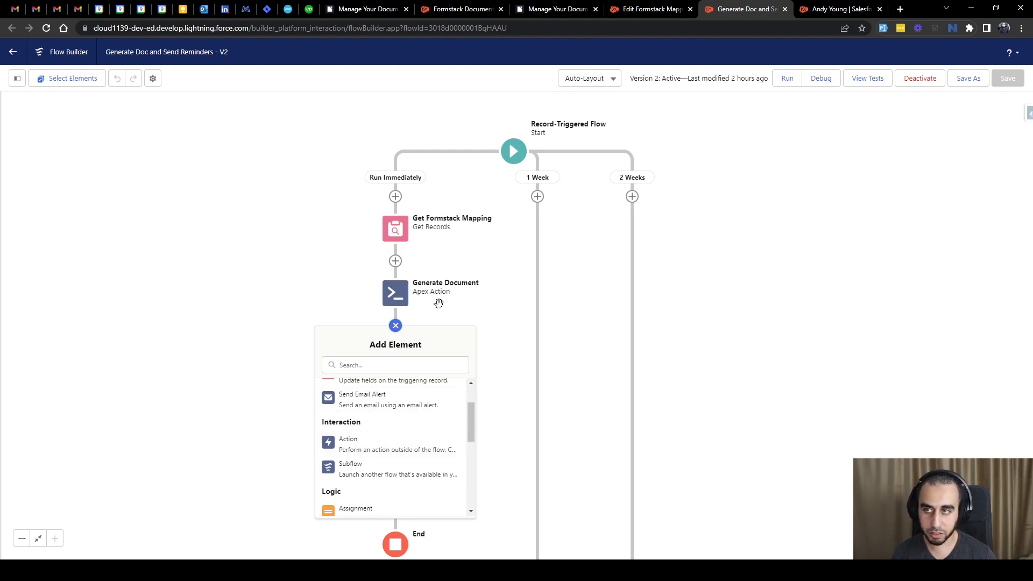
click(376, 449)
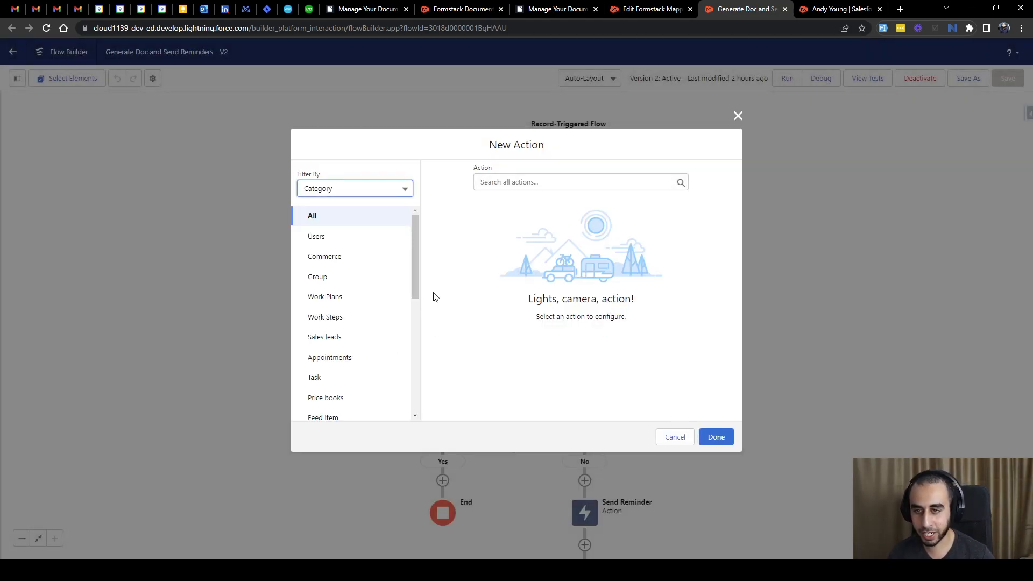
Filter the new action by type and choose the Generate Document Apex action
click(348, 188)
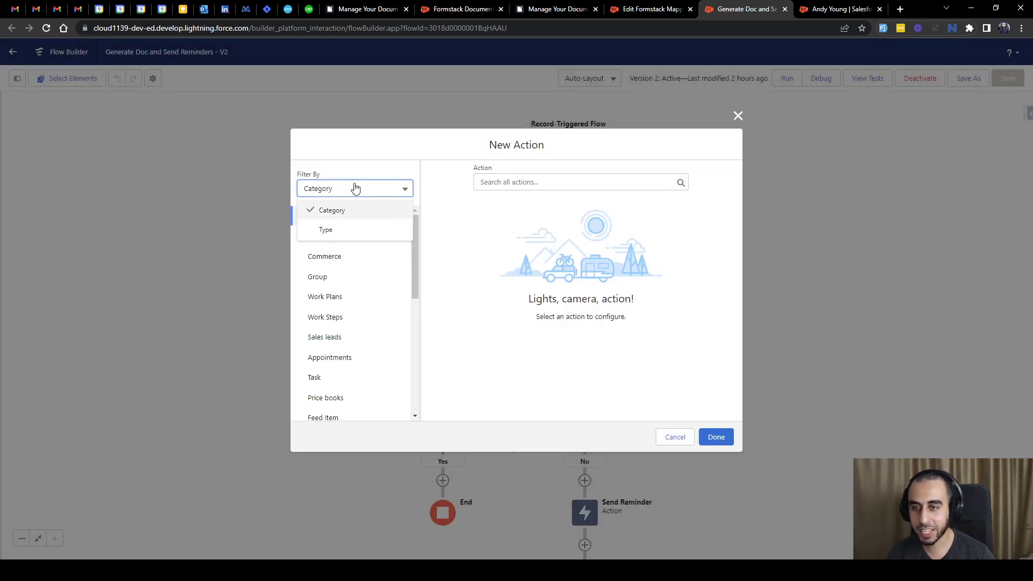
click(338, 229)
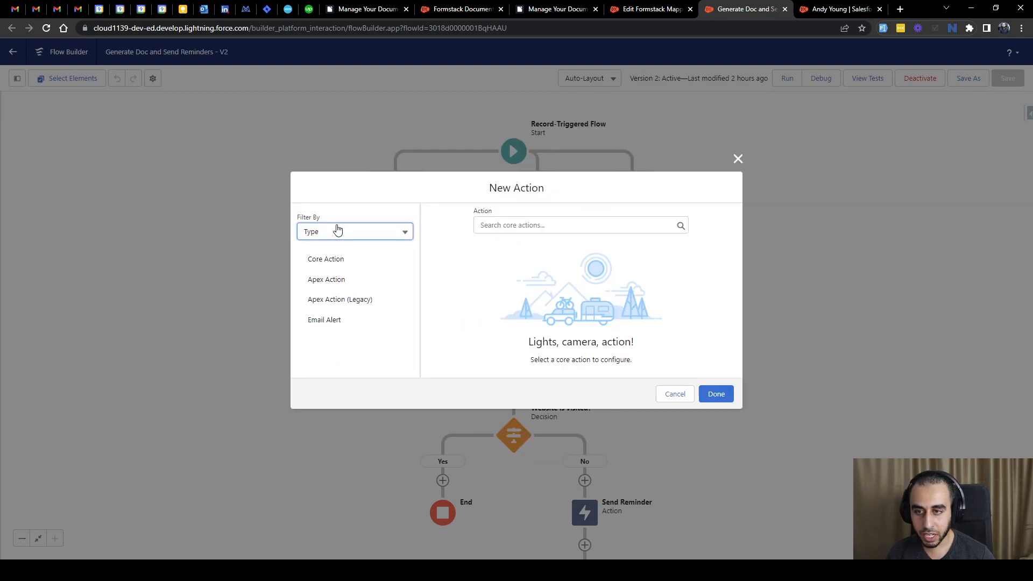
click(332, 280)
click(513, 226)
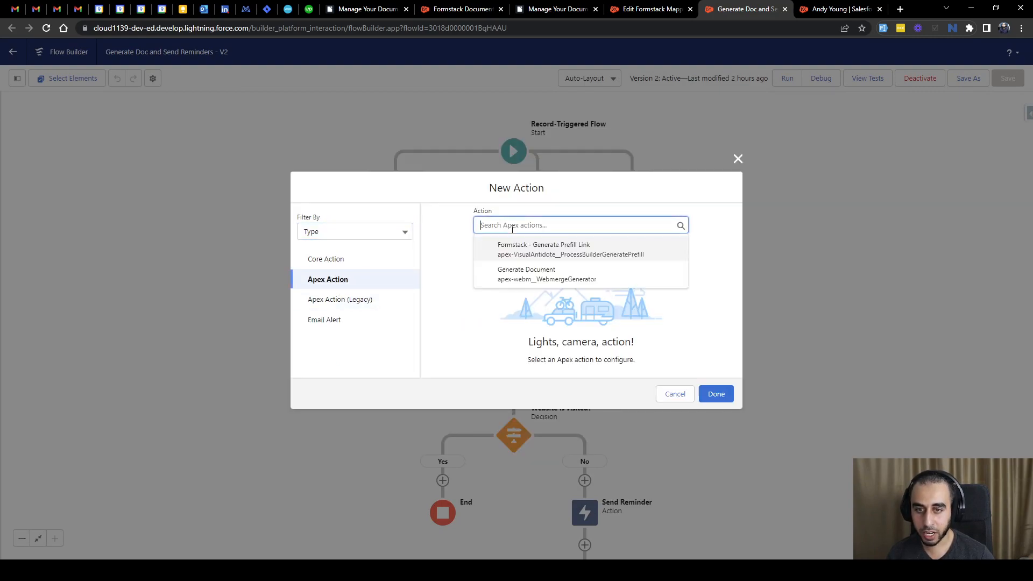
click(547, 274)
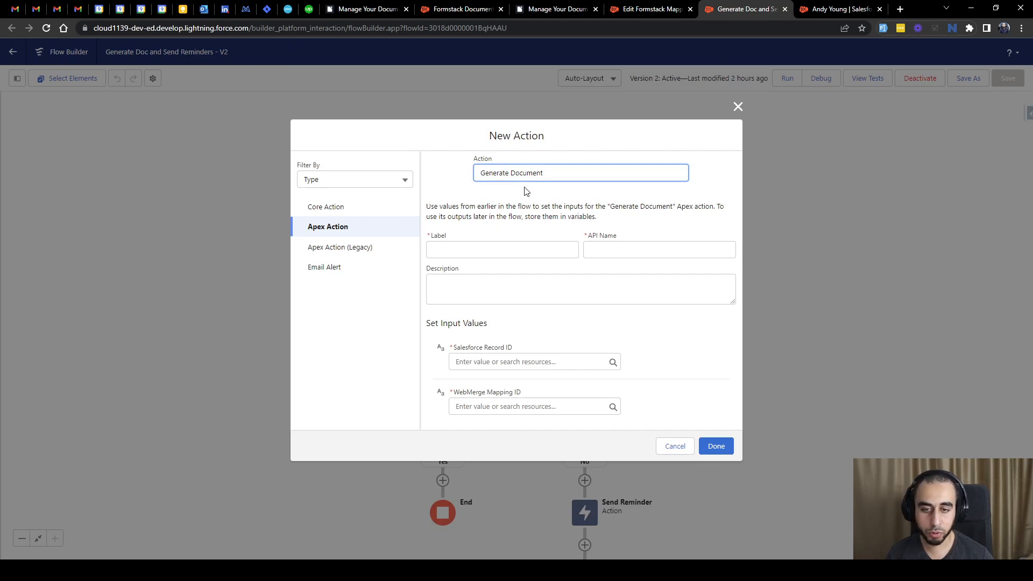
Review the new action's required ID inputs, locate the Mapping ID on the Kind-force mapping page, and cancel the new action
drag(513, 350, 484, 349)
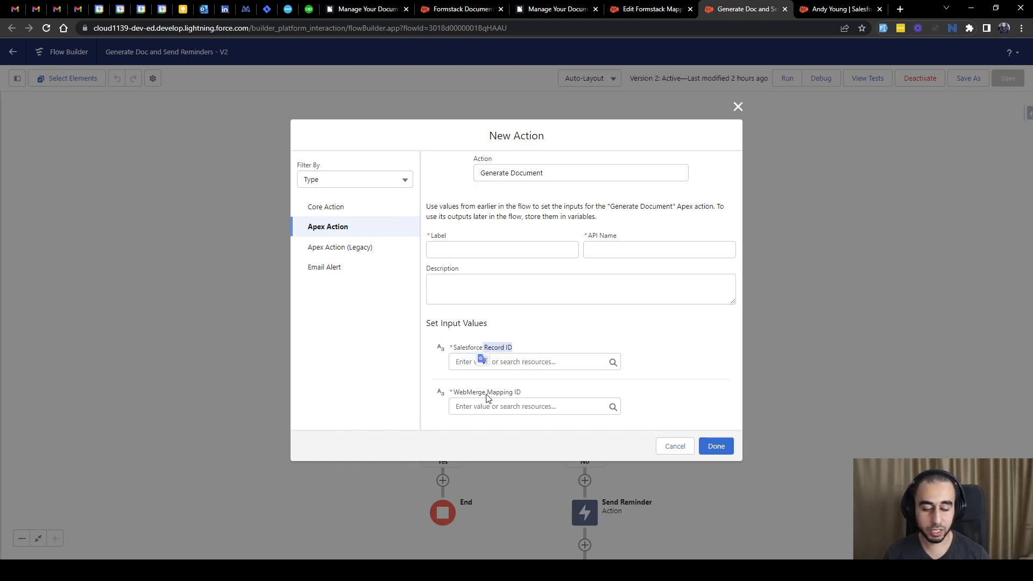
click(666, 402)
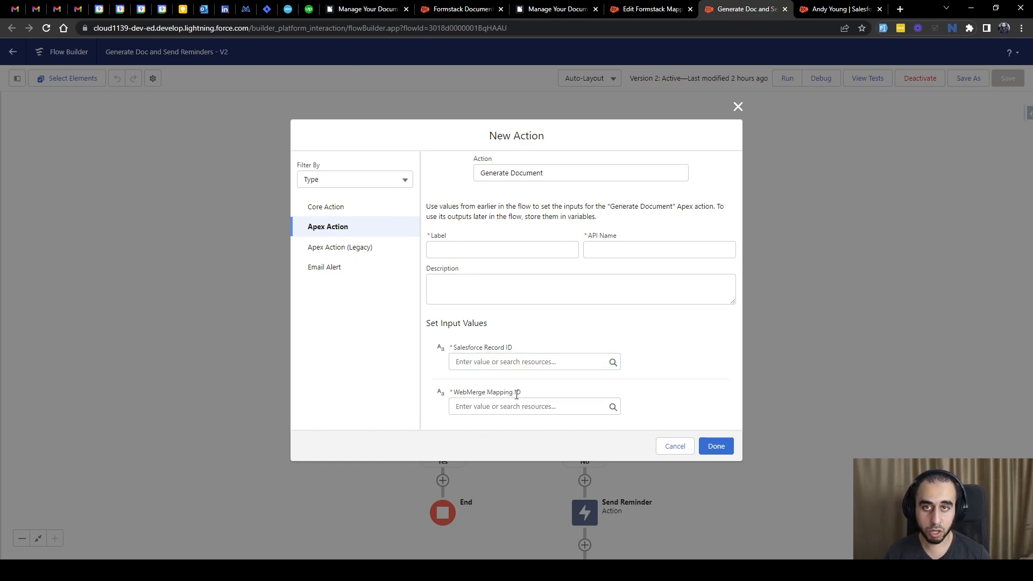
click(463, 11)
click(640, 7)
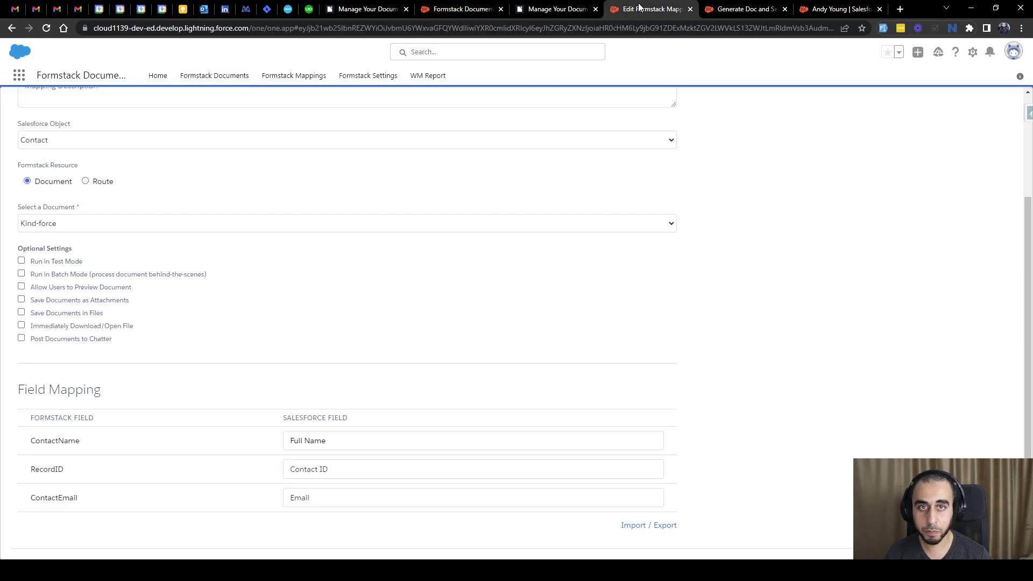
scroll(235, 134, up, 3)
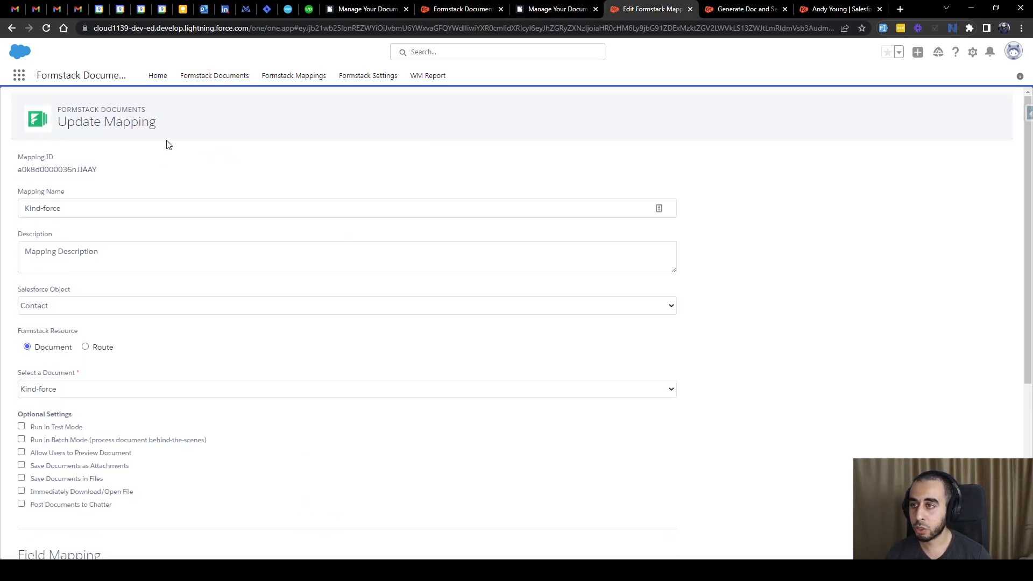
double_click(57, 170)
click(745, 9)
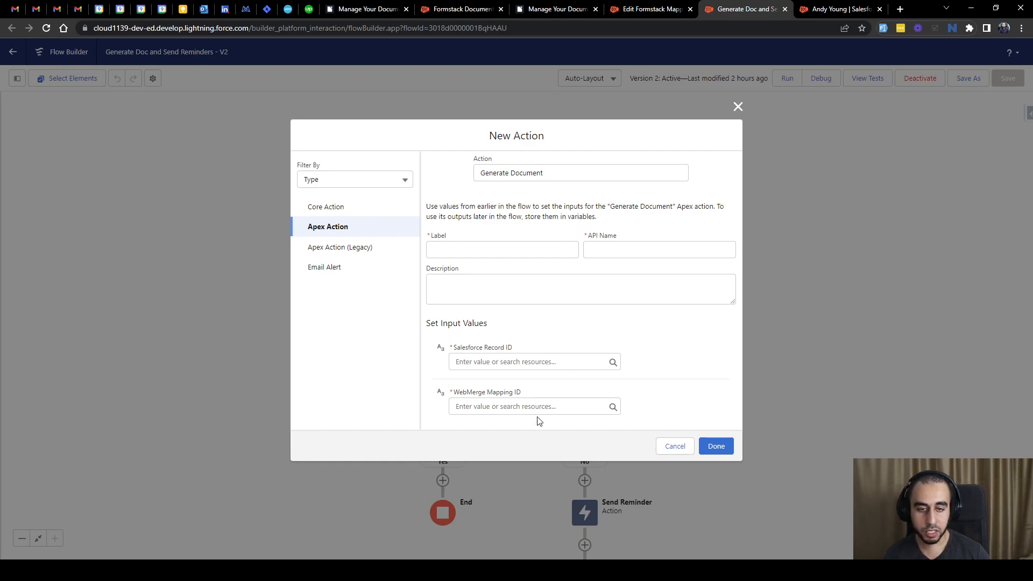
click(675, 446)
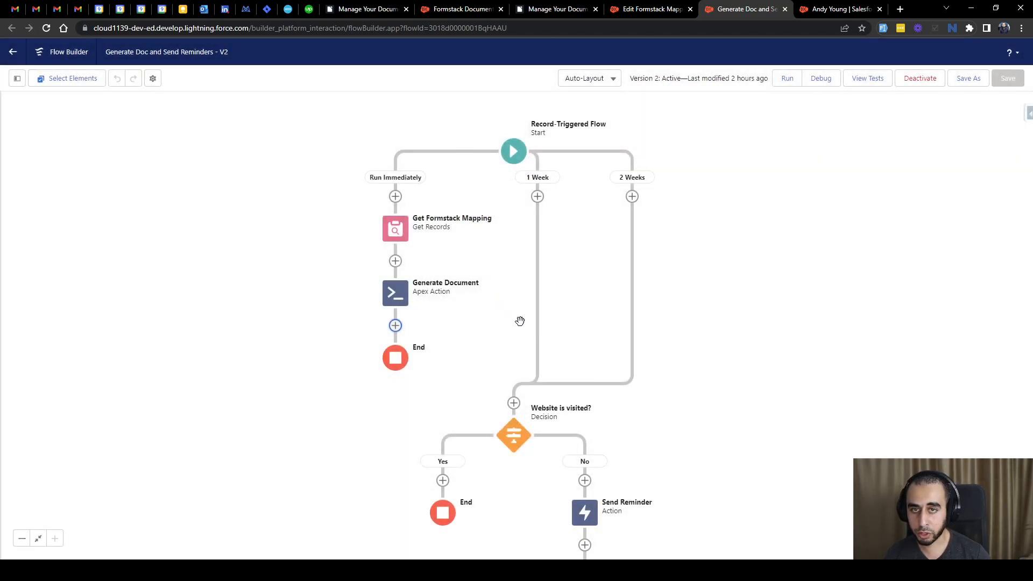
Inspect the Get Formstack Mapping element's name filter and stored record fields, and close it without changes
double_click(397, 231)
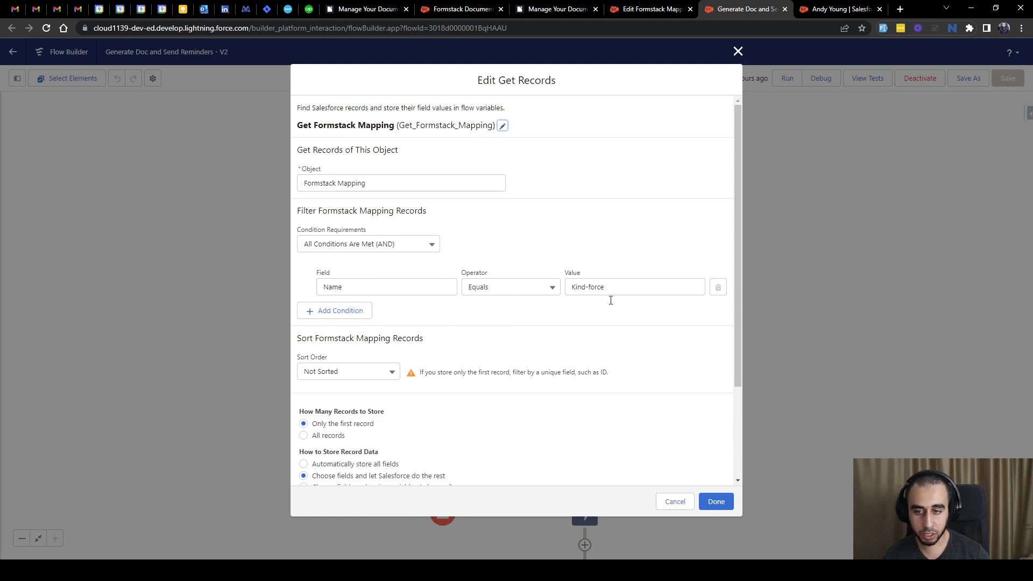
scroll(572, 370, down, 3)
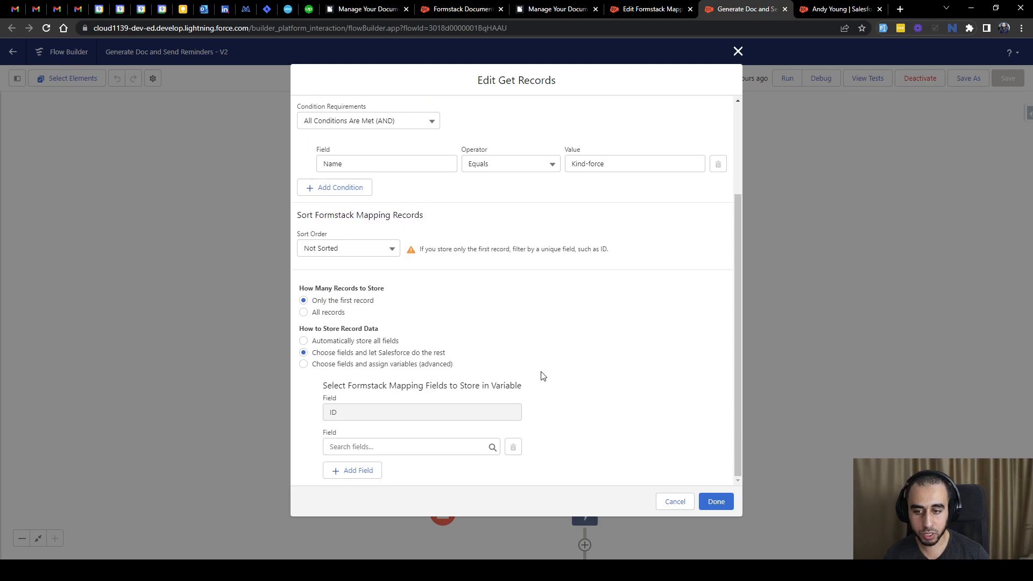
click(675, 501)
Open the existing Generate Document action and check its Salesforce Record ID and WebMerge Mapping ID input values
click(396, 291)
click(396, 419)
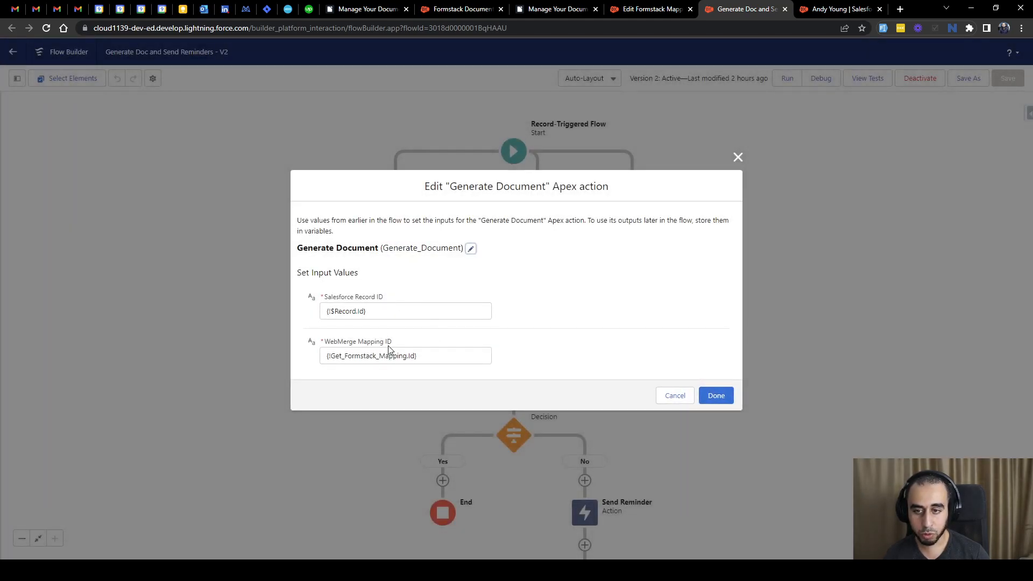
click(432, 356)
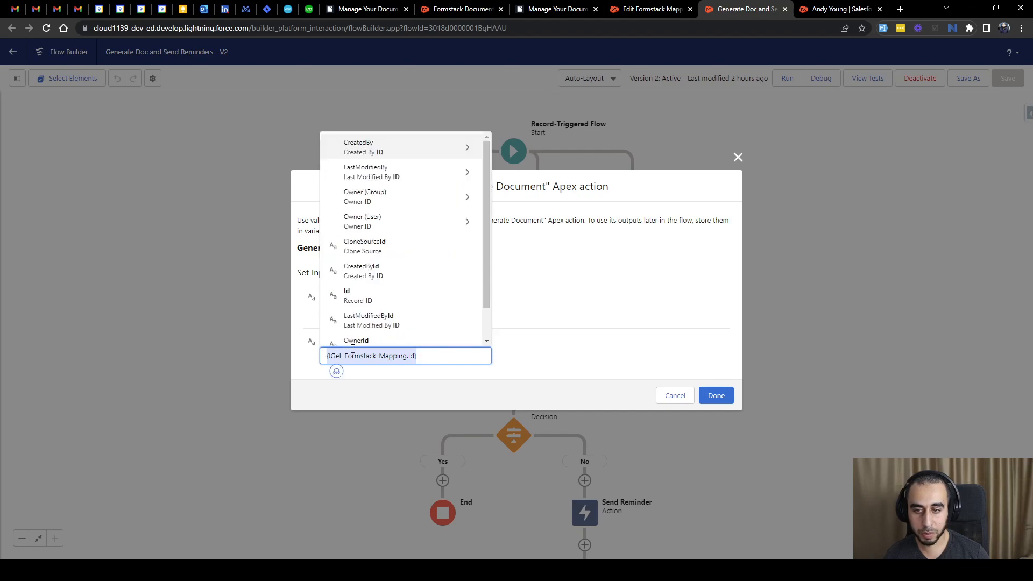
click(581, 348)
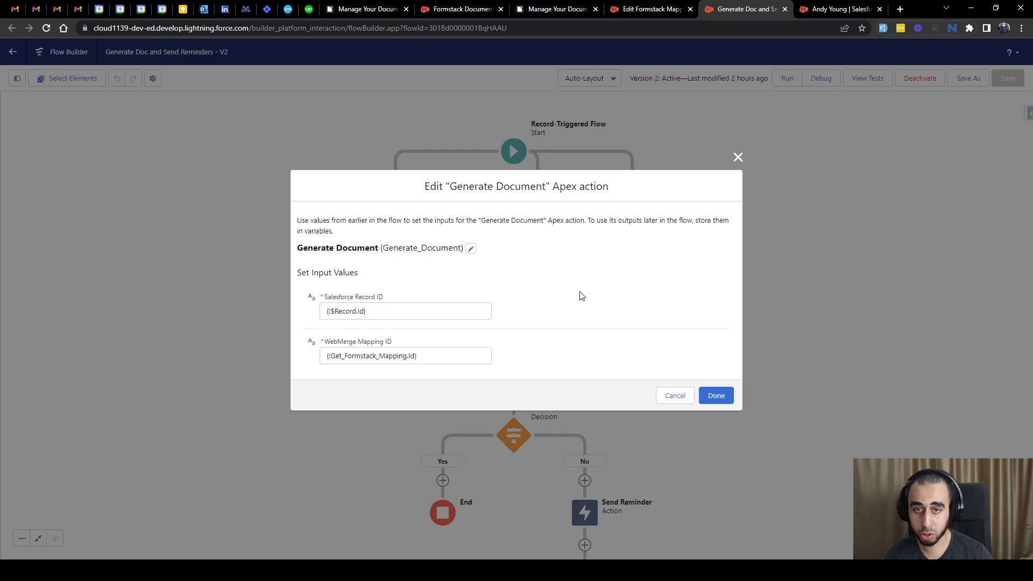
click(738, 157)
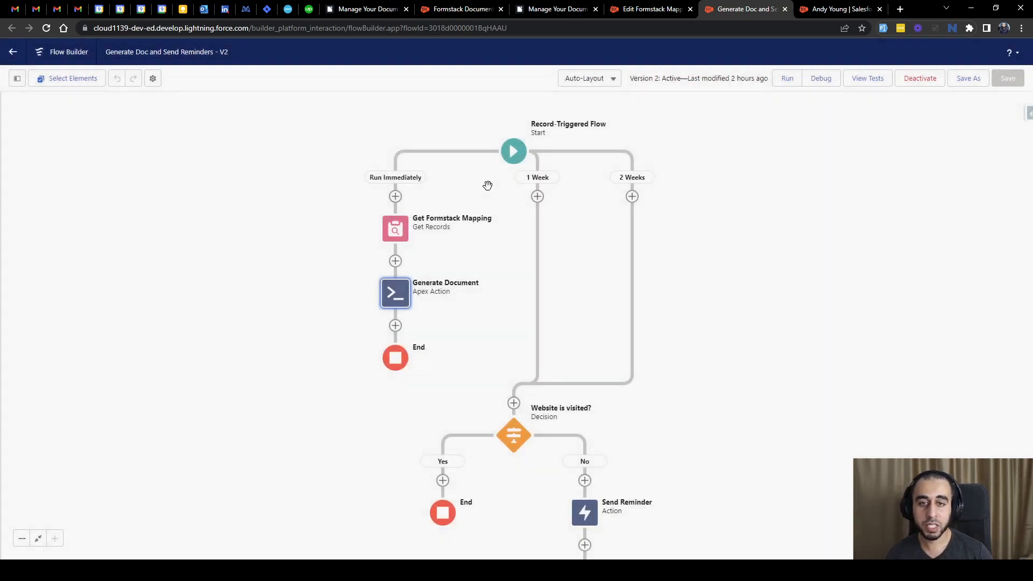
Review the flow's Start trigger details and the 1 Week scheduled path's time source and offset settings
click(510, 159)
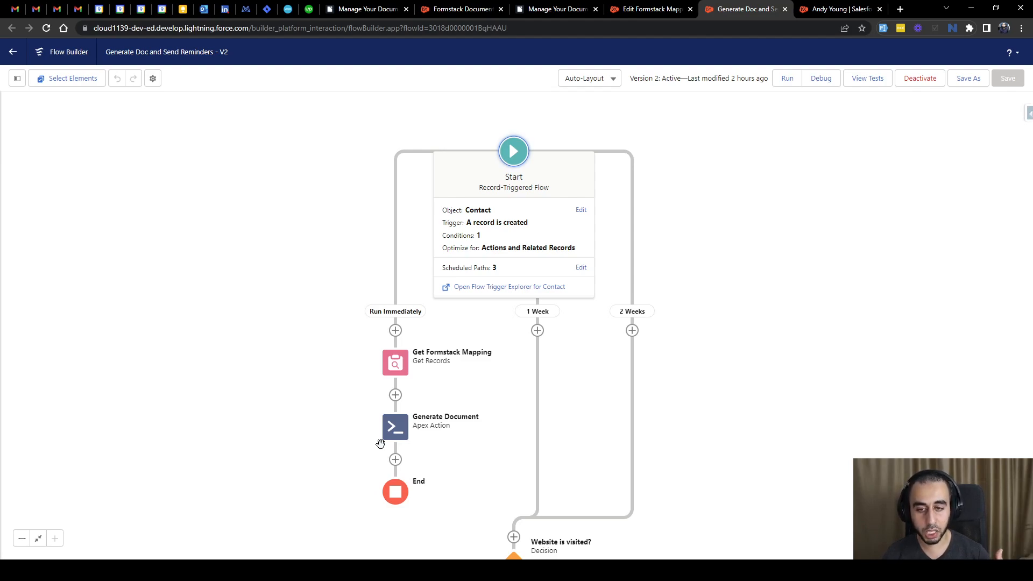
click(346, 258)
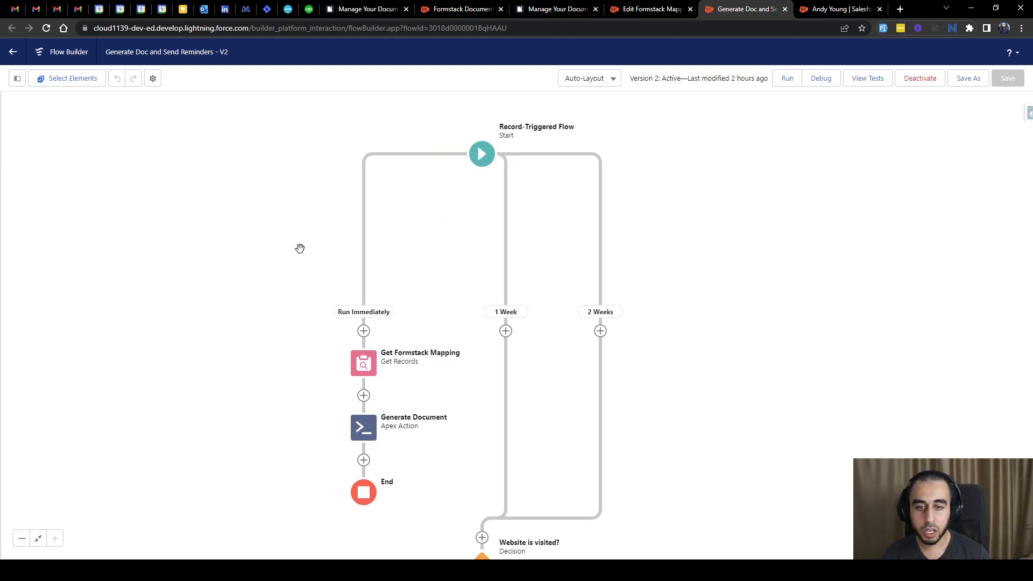
click(482, 154)
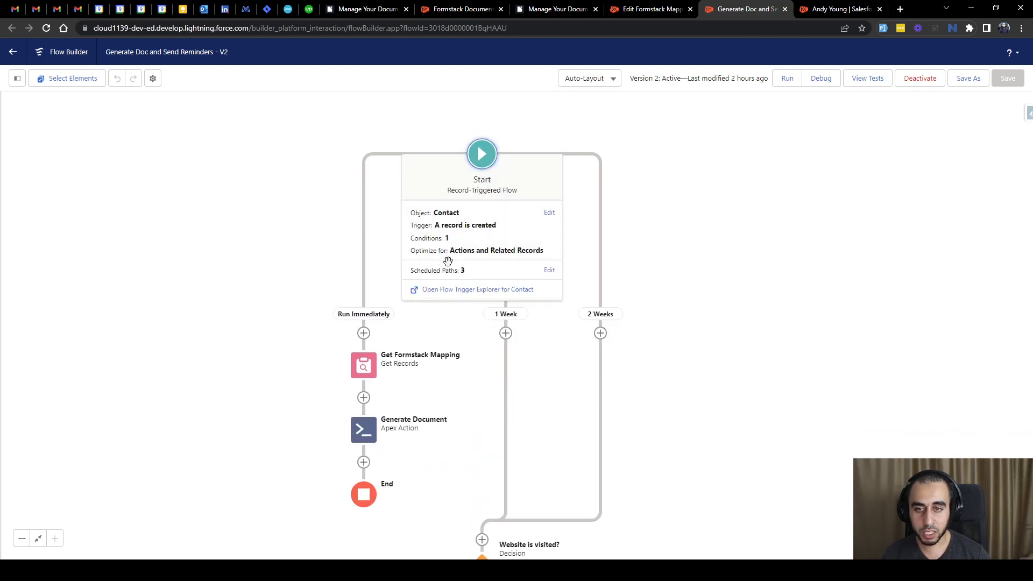
click(451, 269)
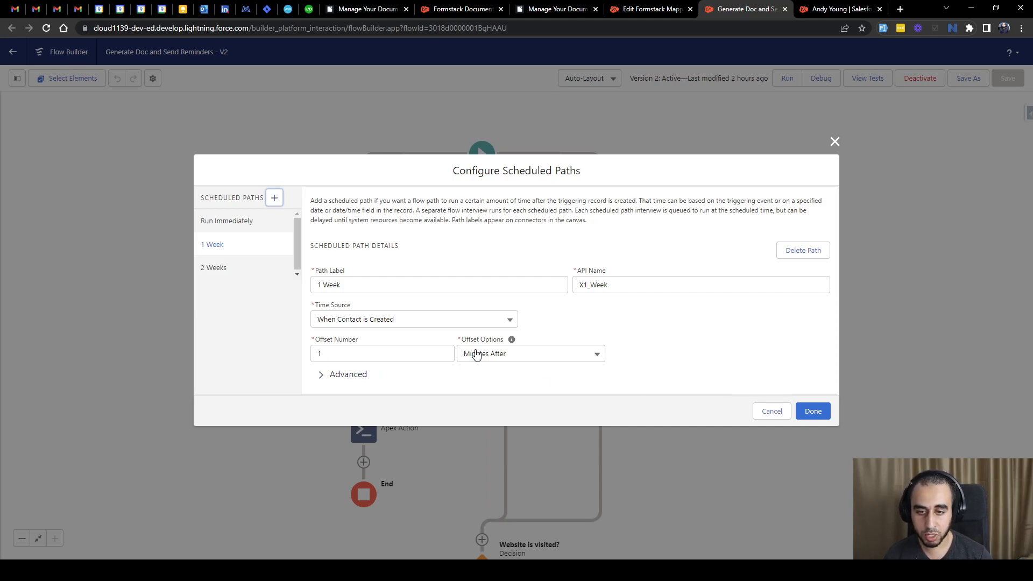
click(773, 411)
click(734, 394)
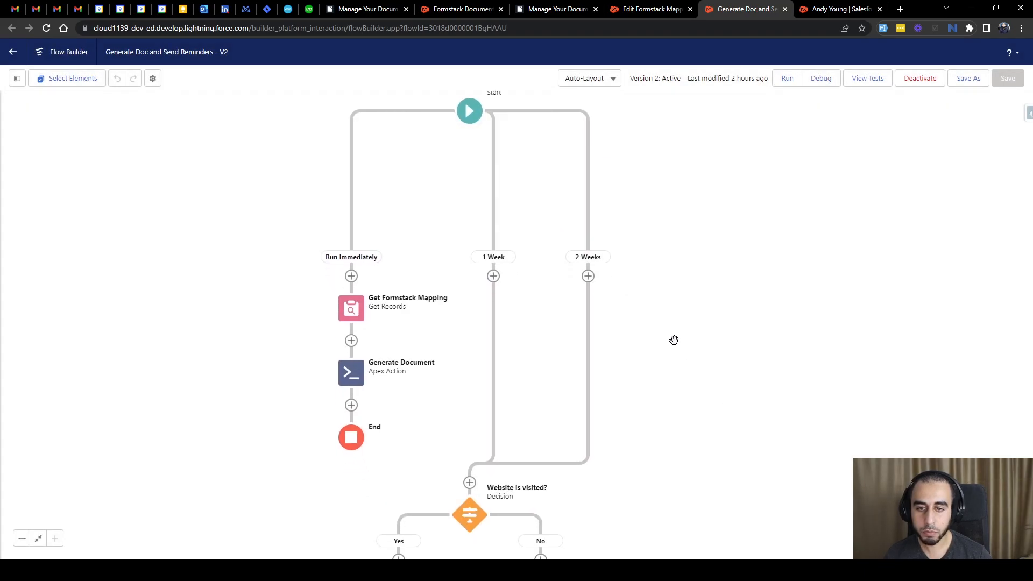
Open the "Website is visited?" decision and examine the condition for its Yes outcome, leaving it unchanged
scroll(646, 323, down, 1)
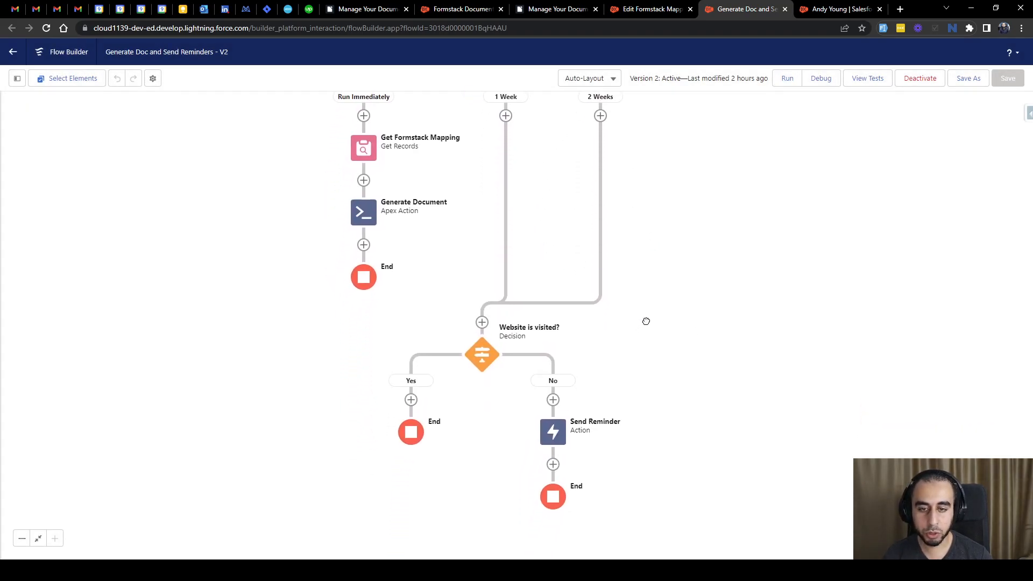
click(484, 349)
click(487, 471)
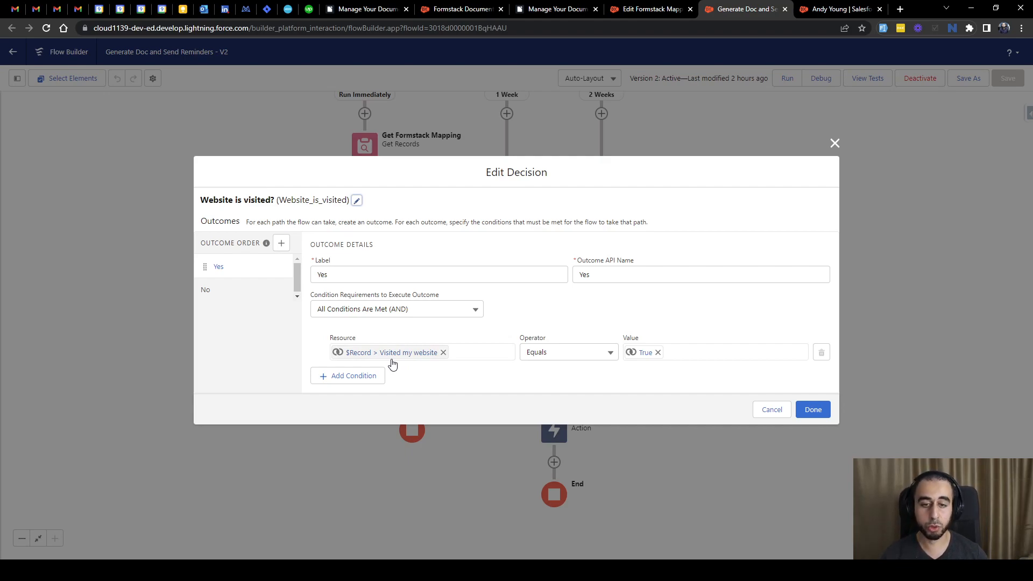
click(771, 411)
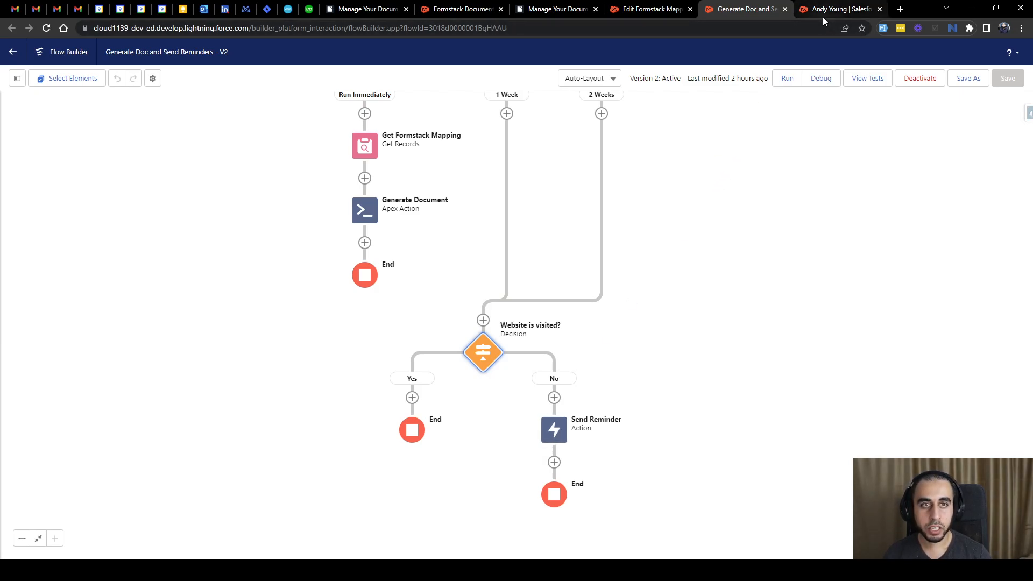
scroll(721, 146, up, 1)
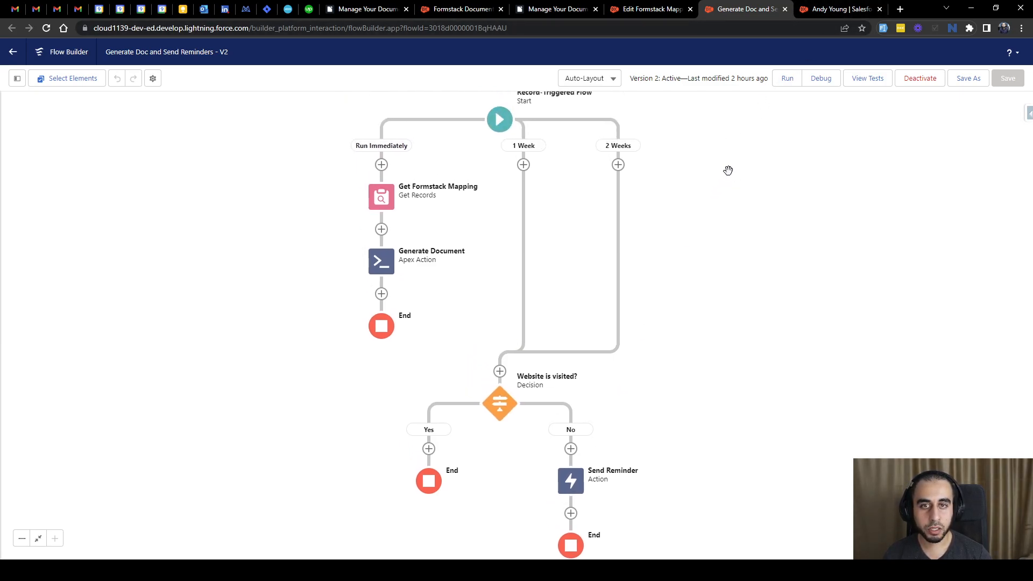
Switch to Salesforce and create a contact with the last name and e-mail filled in, saving it despite the similar-records warning
click(818, 11)
click(375, 76)
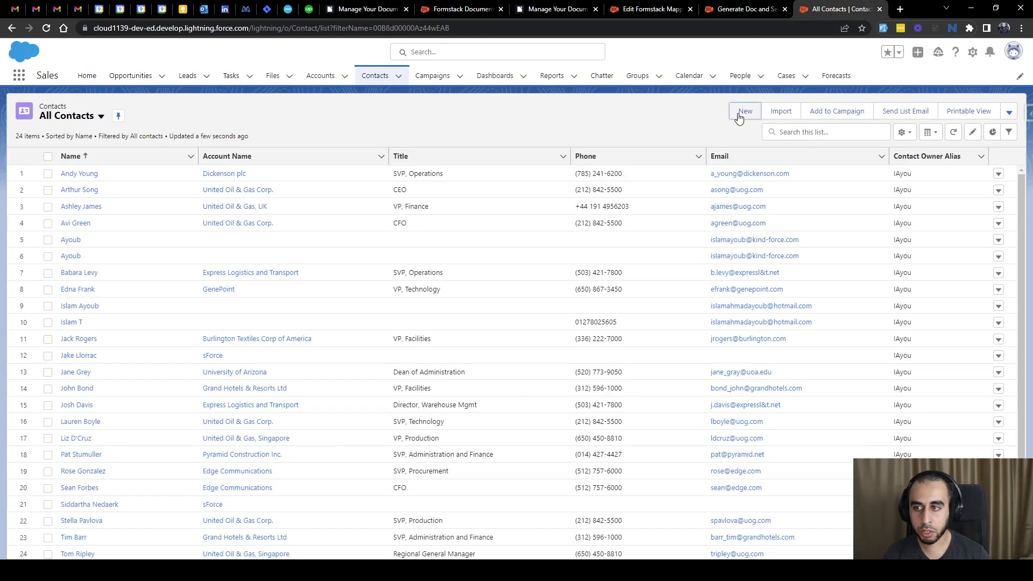
click(735, 114)
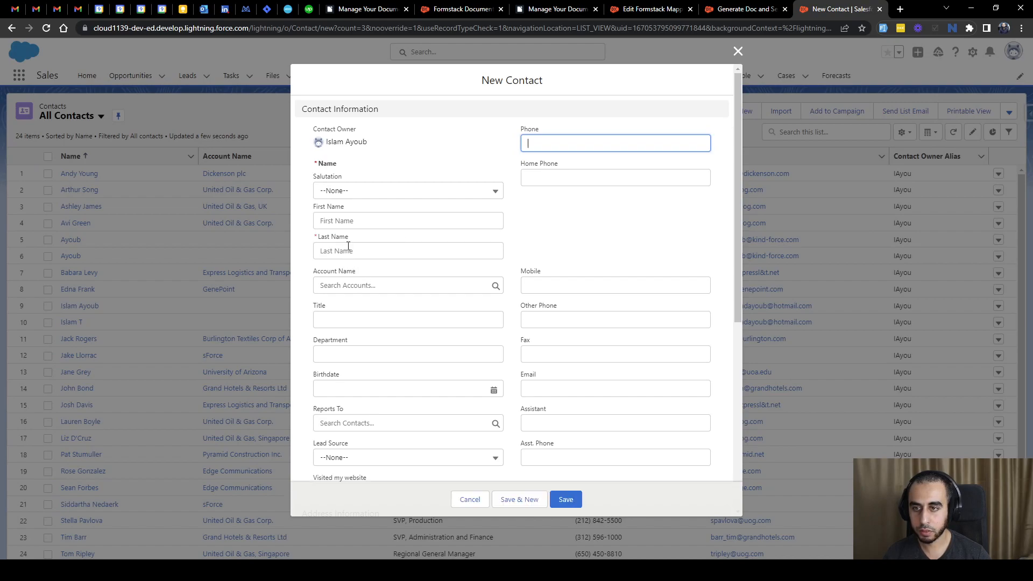
click(350, 250)
text(Ayoub)
key(Tab)
click(548, 383)
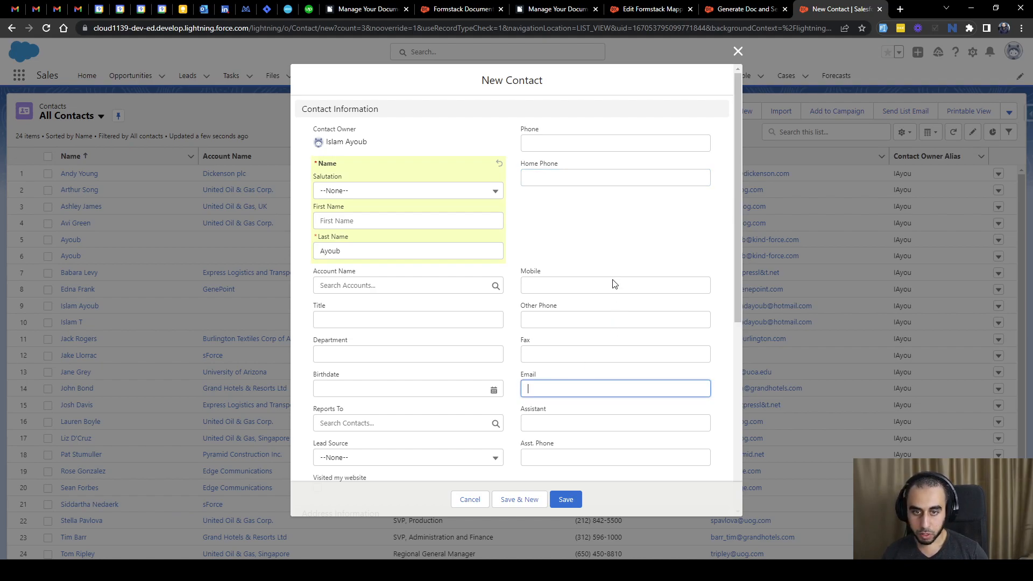
key(ctrl+v)
click(572, 501)
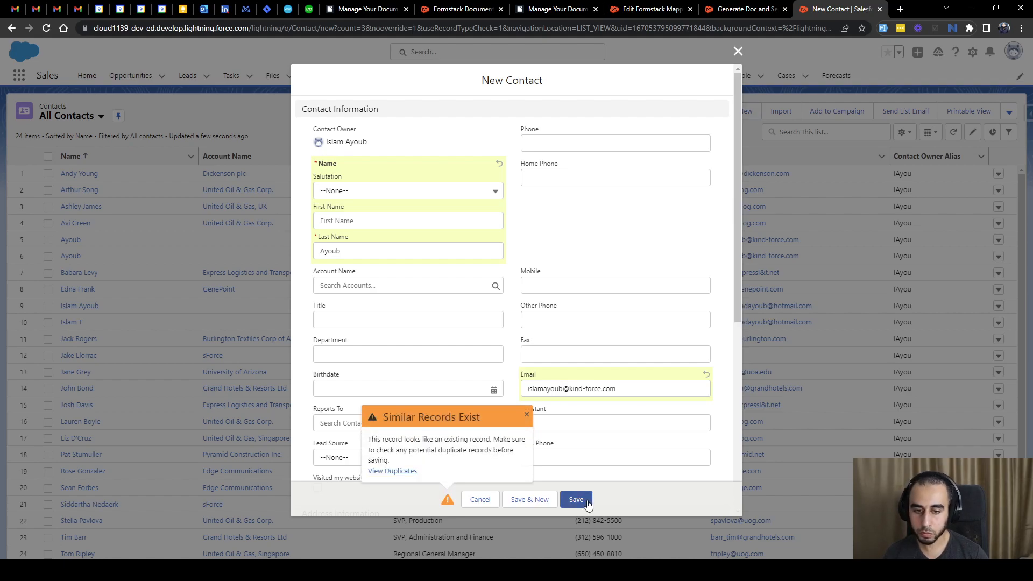
click(586, 502)
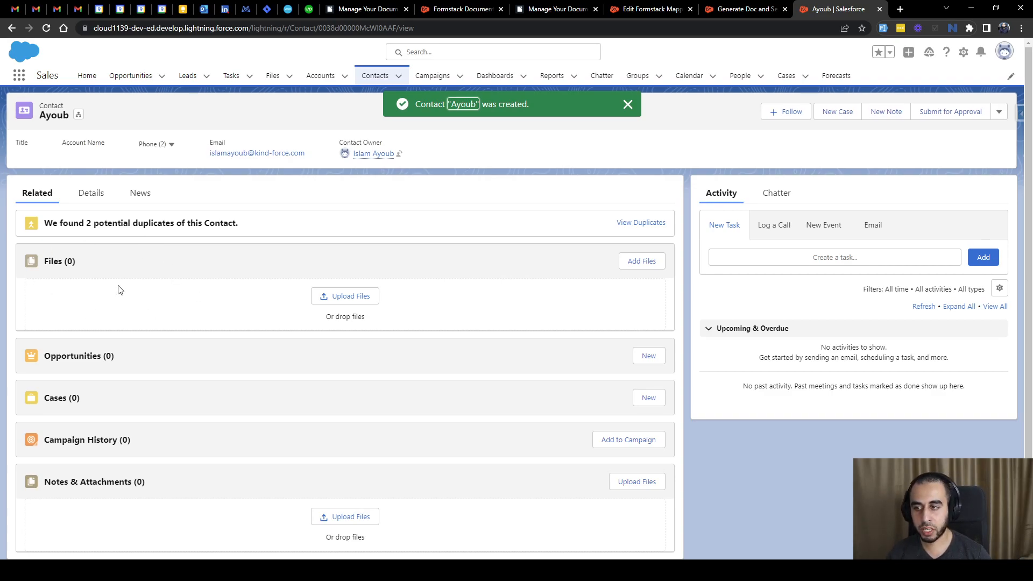
Review the new contact's detail fields and highlight the record ID in its web address
click(85, 197)
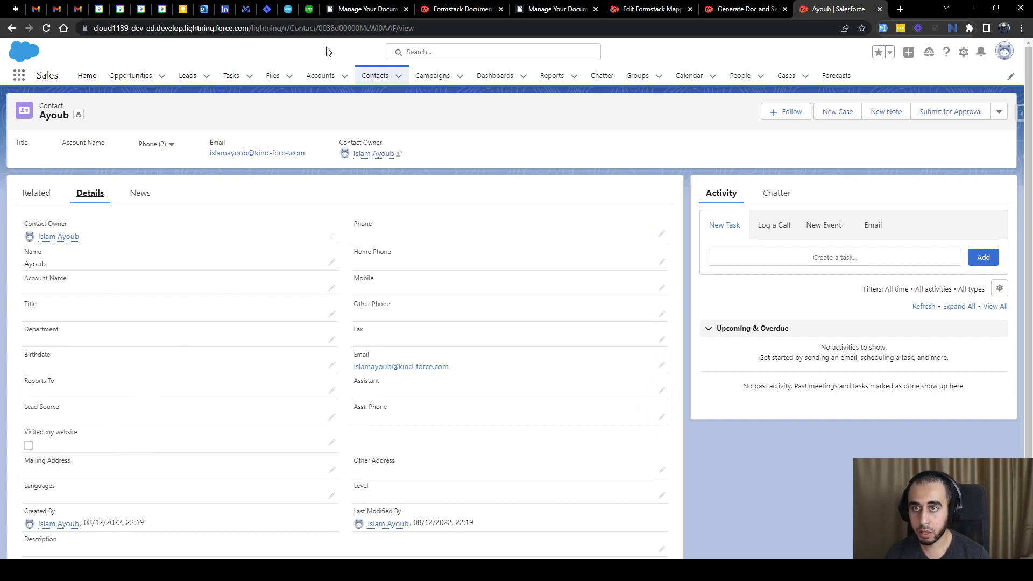
double_click(356, 33)
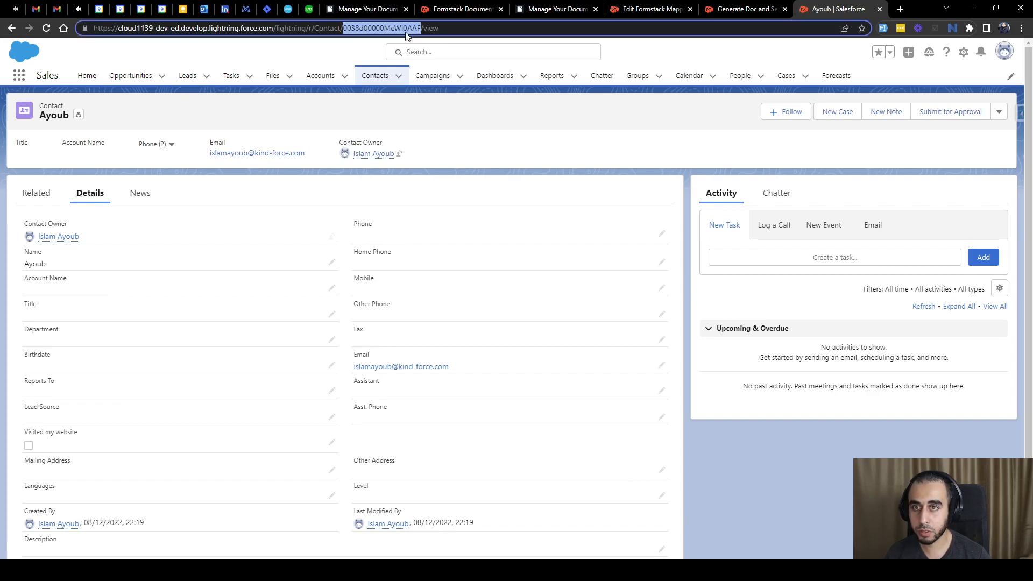
Switch to Gmail, expand the newest "Please review and sign: To be signed" message, and open its document for signing
click(78, 9)
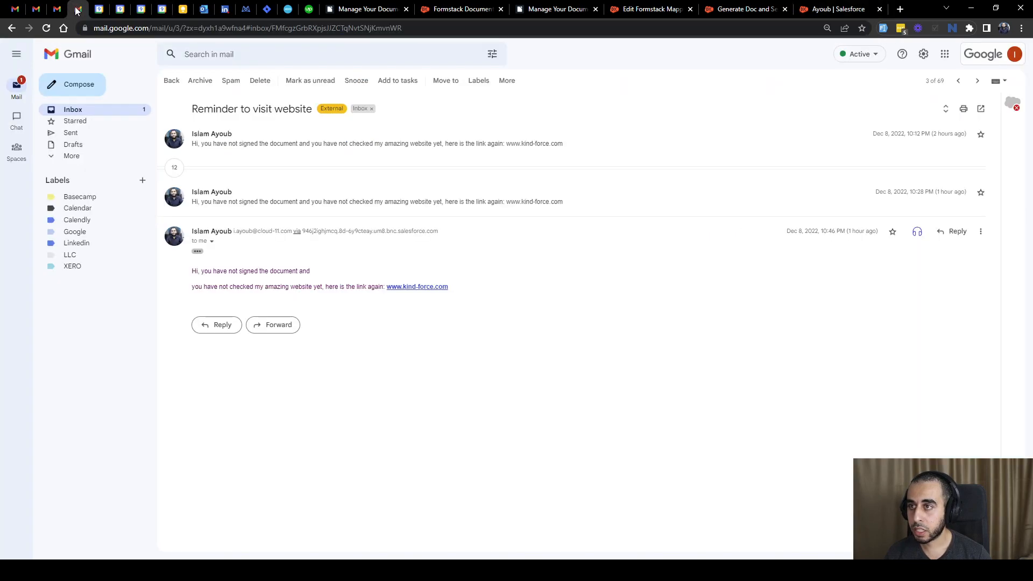
click(87, 111)
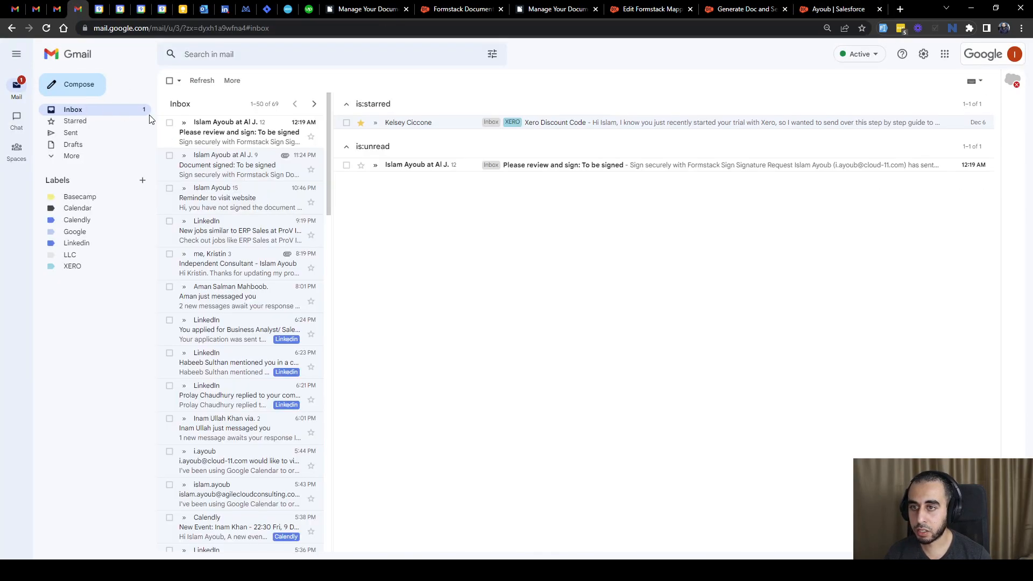
click(600, 167)
click(197, 252)
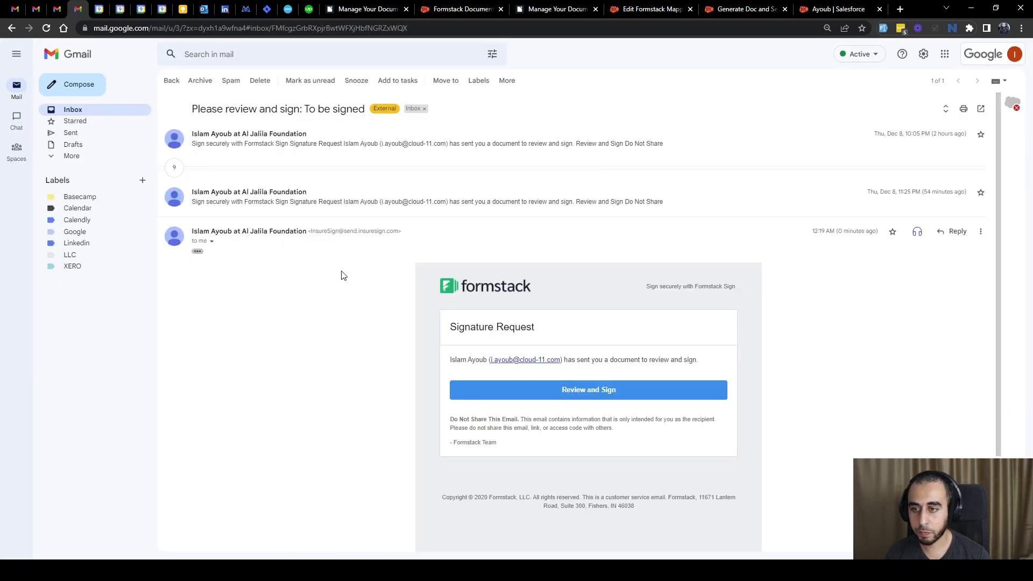
click(593, 396)
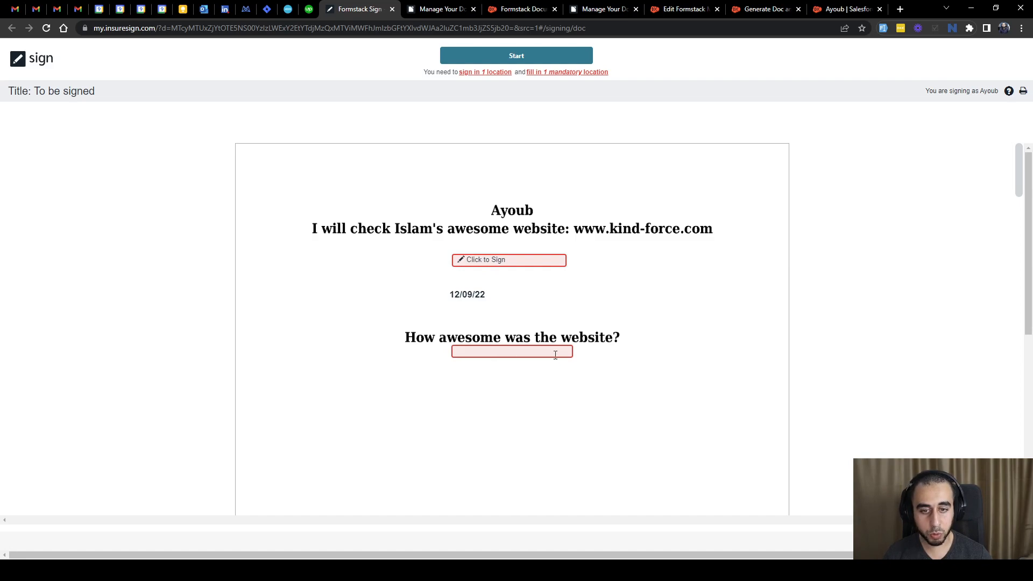
Sign the document's signature field with the typed version of the signer's name
click(503, 262)
click(609, 171)
click(609, 171)
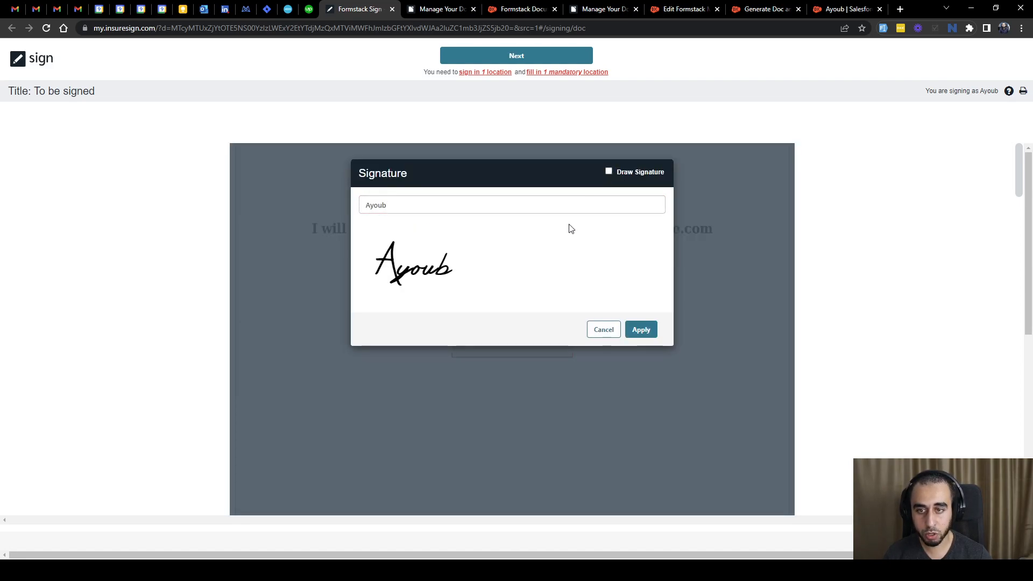
click(642, 330)
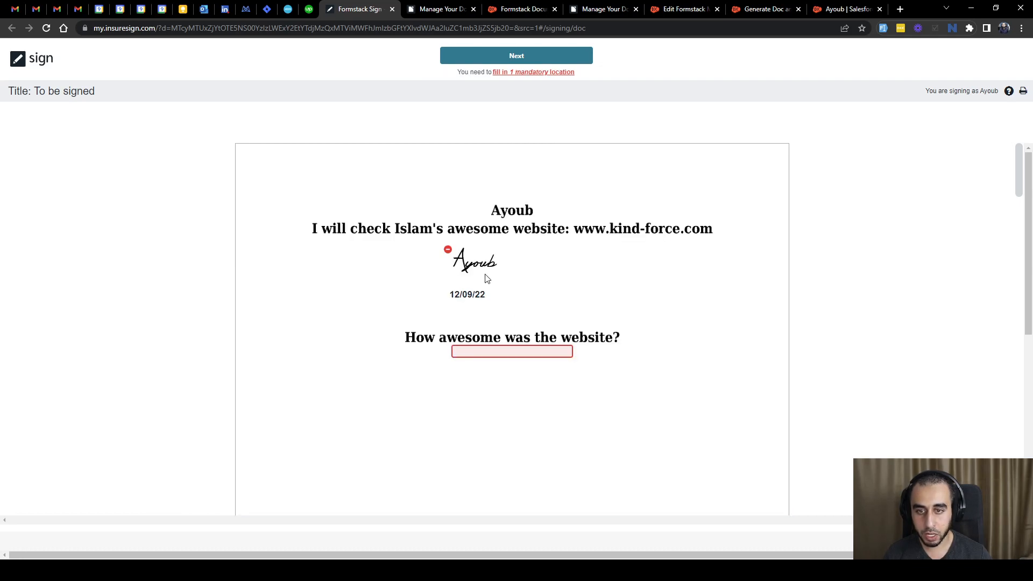
Answer "How awesome was the website?" with "Awesome" and submit the signed document
click(528, 351)
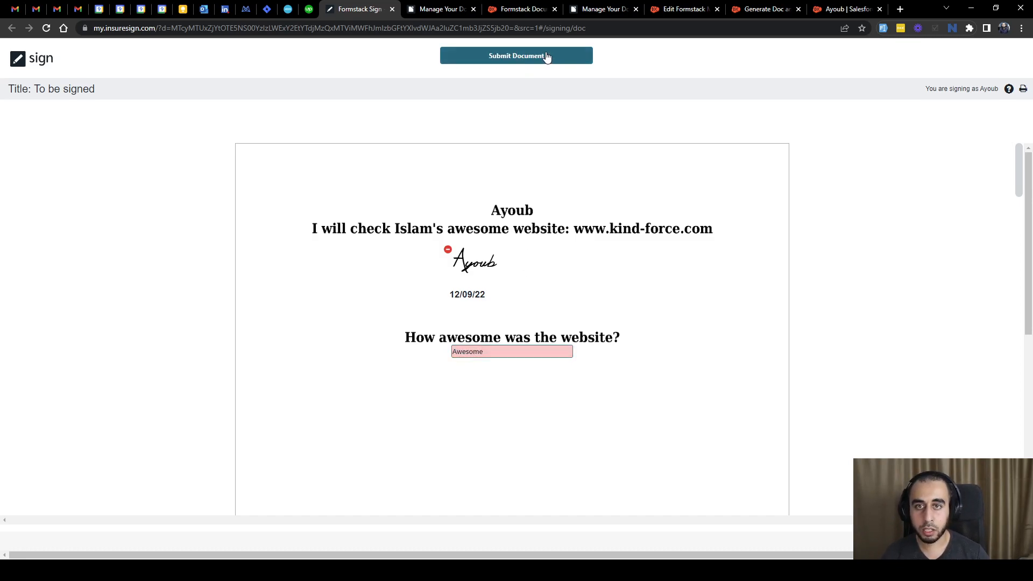
click(535, 56)
click(651, 147)
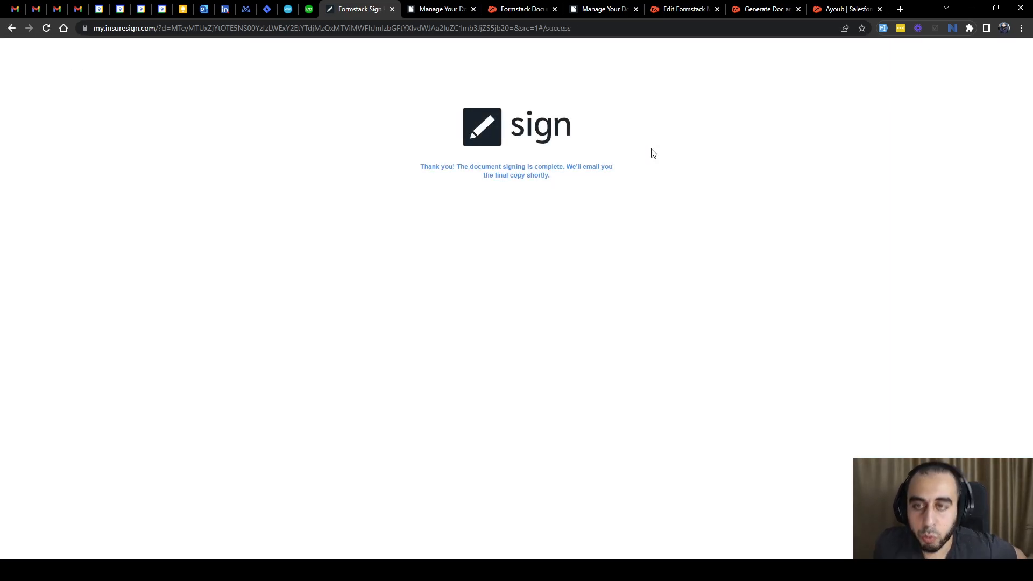
Reload the contact in Salesforce, preview its To be signed.pdf file, and check the Visited my website field in its details
click(683, 10)
click(838, 14)
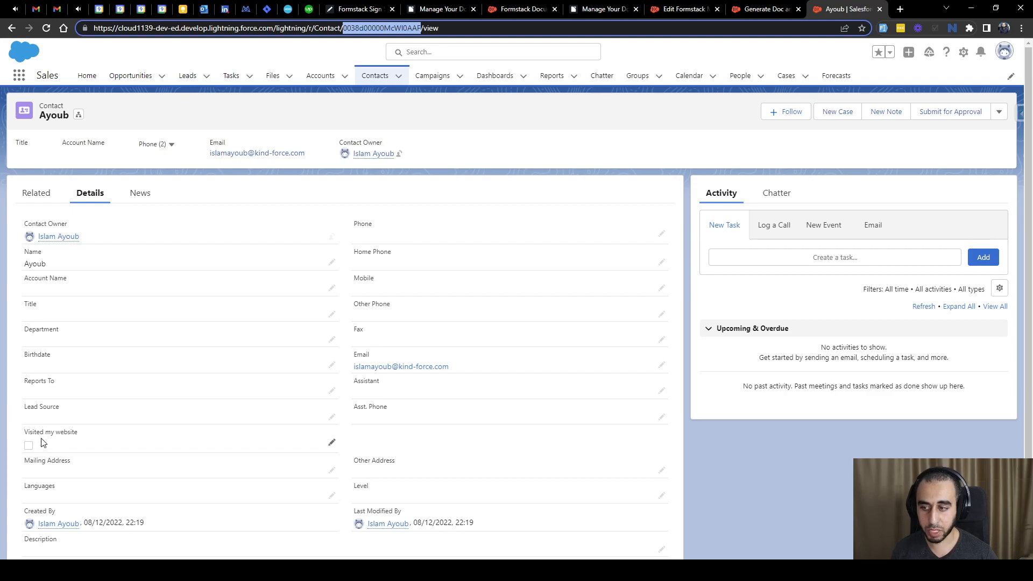
click(38, 194)
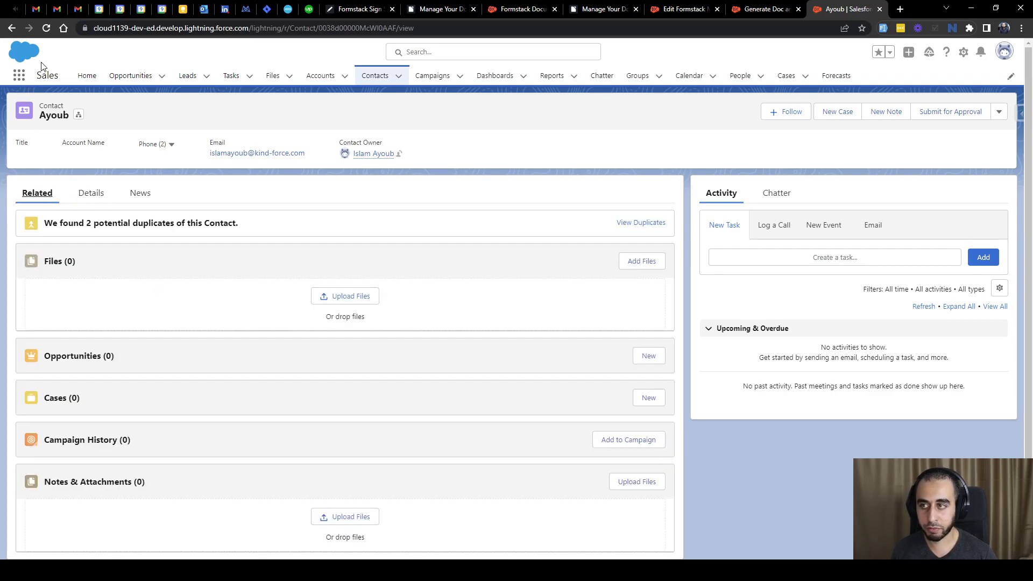
click(46, 30)
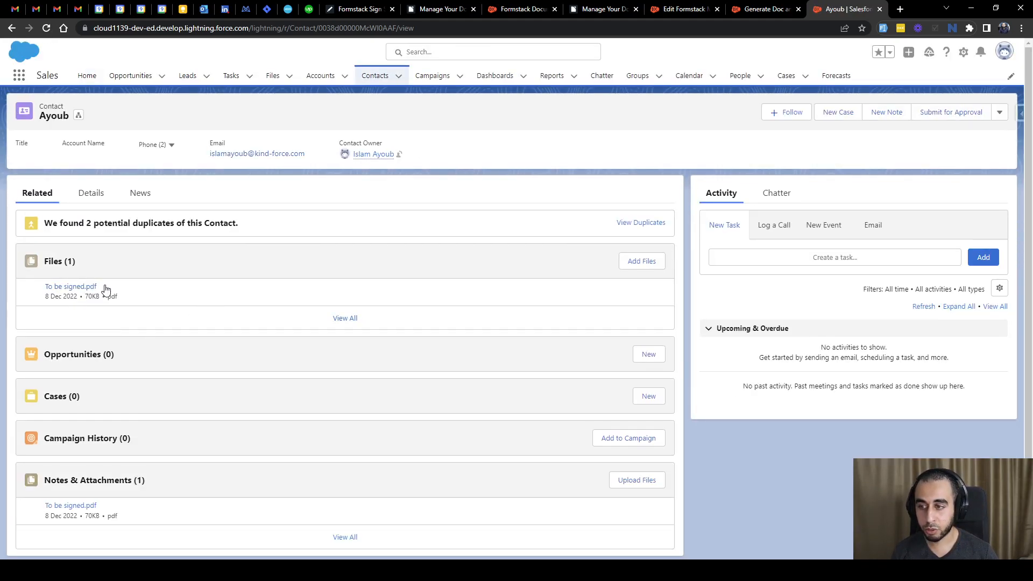
click(89, 286)
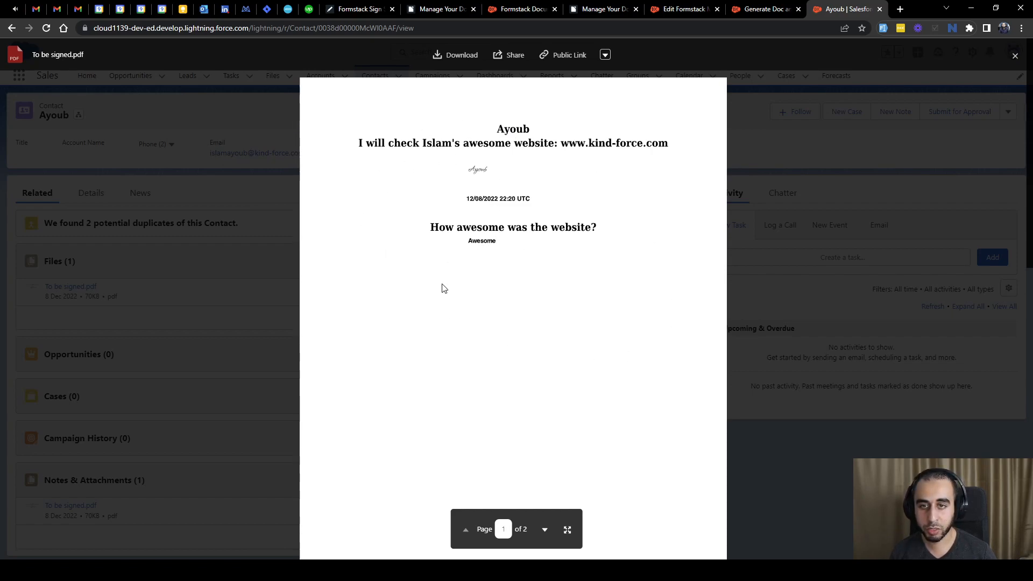
click(213, 217)
click(90, 196)
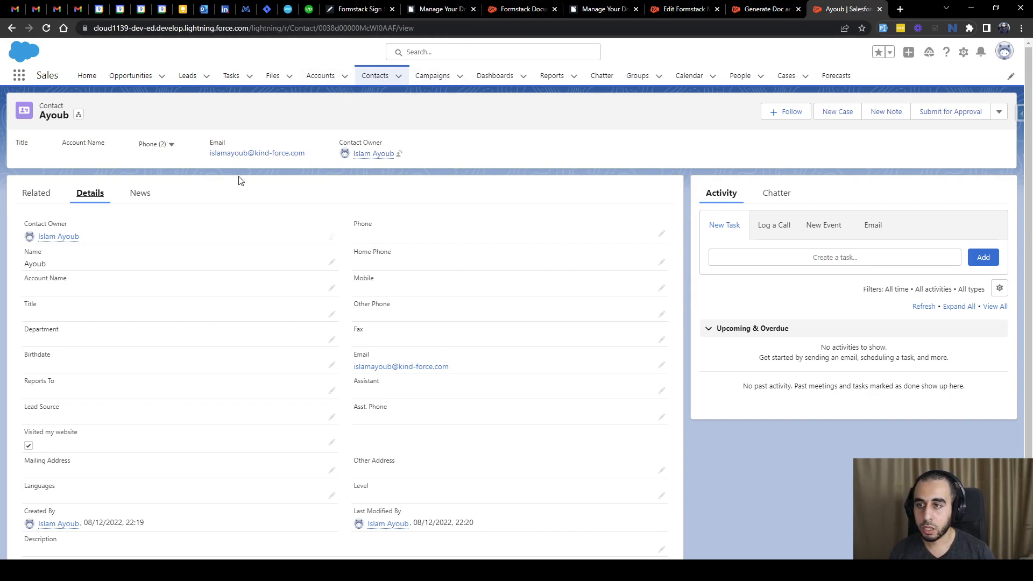
Switch to Gmail, open the "Document signed: To be signed" email, and preview its attached signed PDF
click(78, 10)
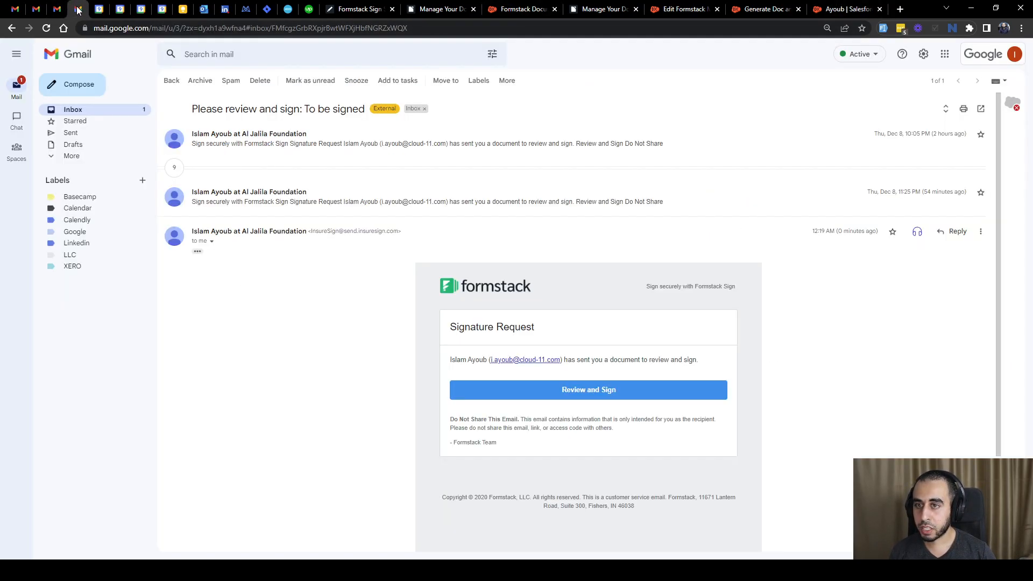
click(86, 110)
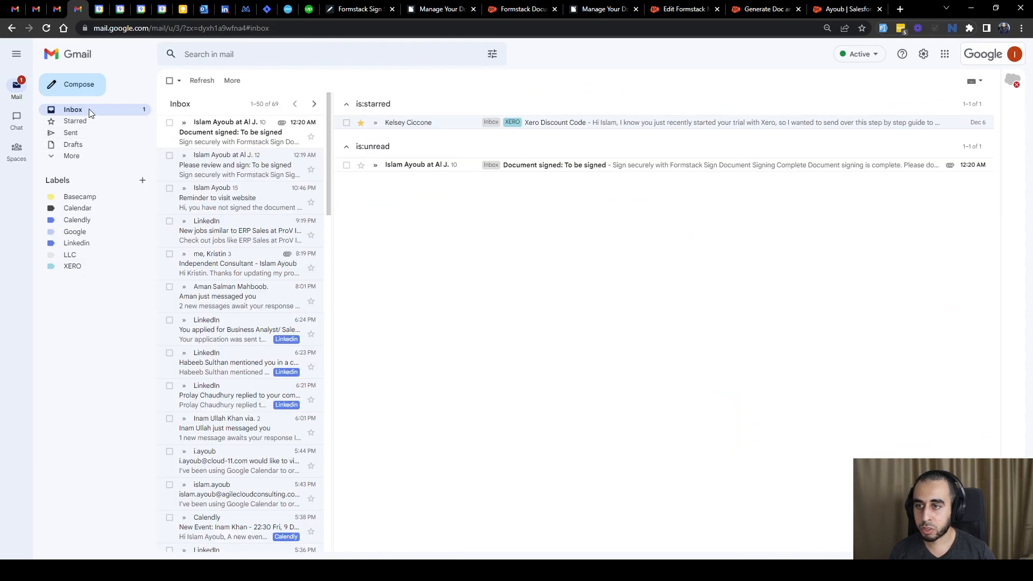
click(597, 166)
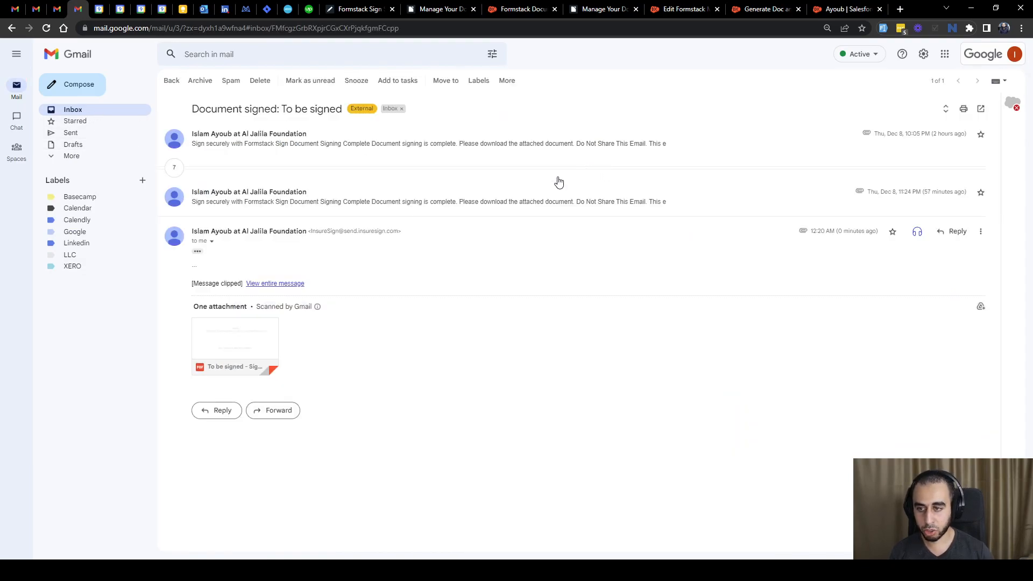
click(233, 339)
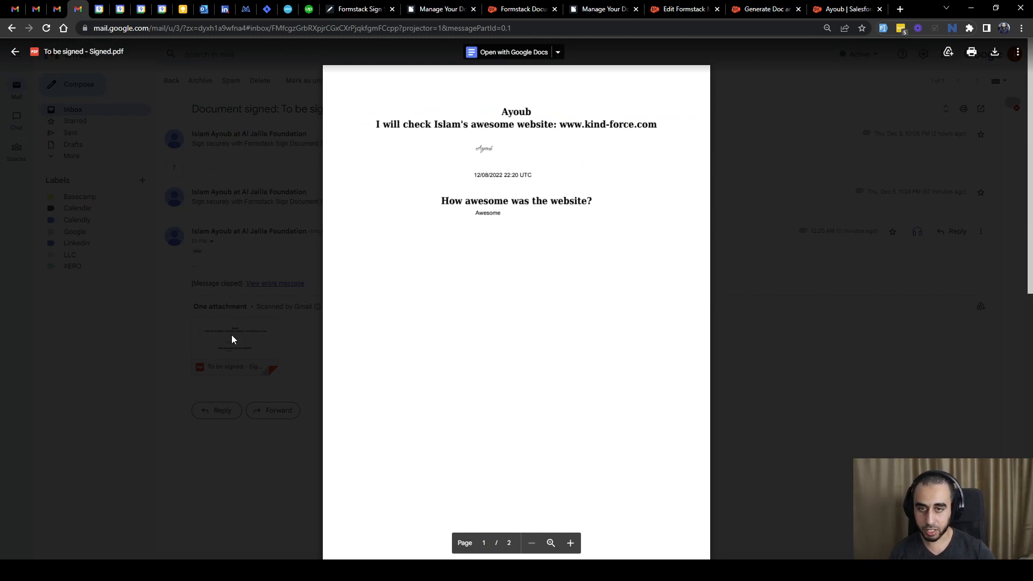
click(749, 157)
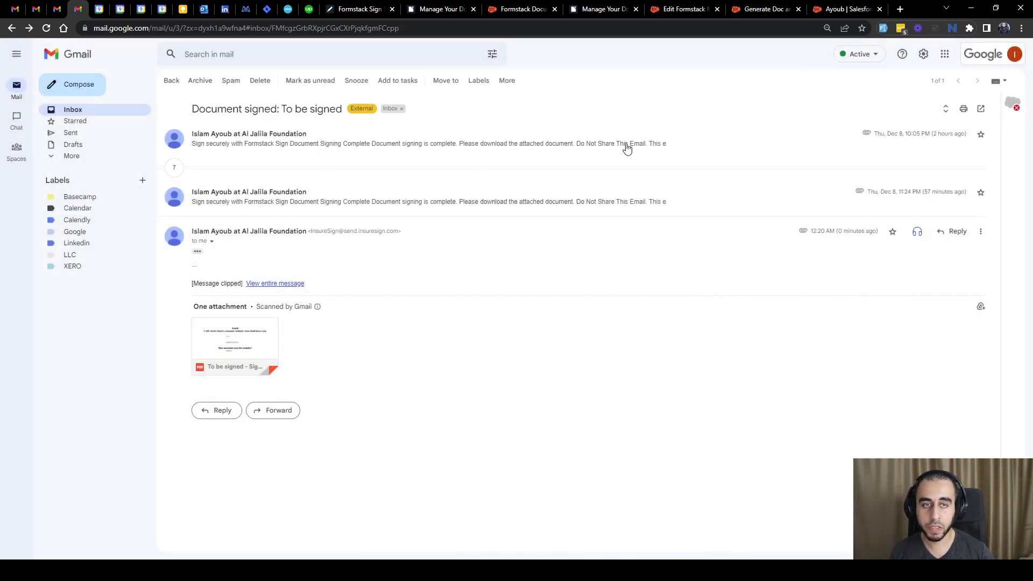
Open the "Reminder to visit website" email from the inbox and expand its hidden content to read the message
click(87, 111)
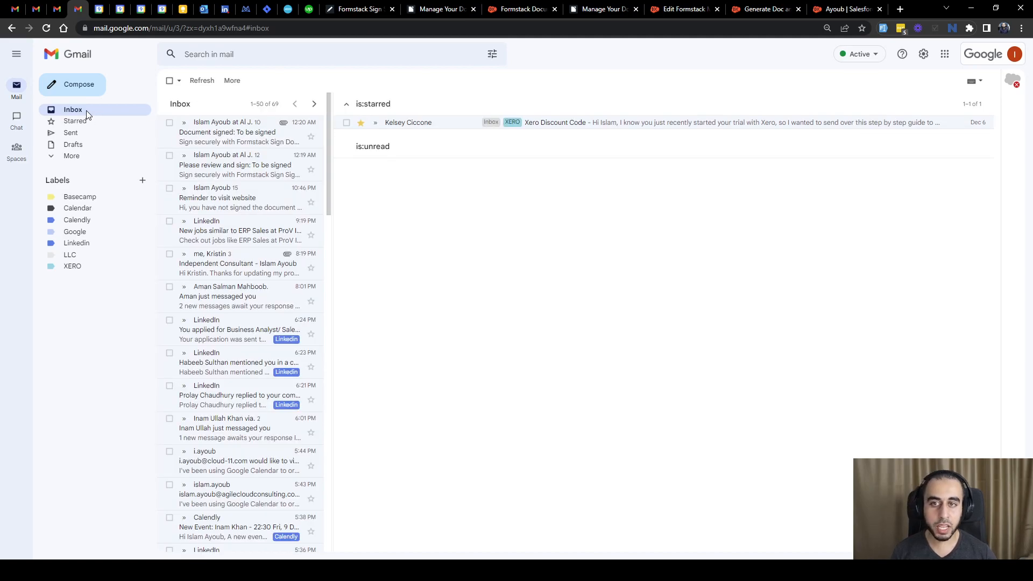
click(212, 207)
click(197, 251)
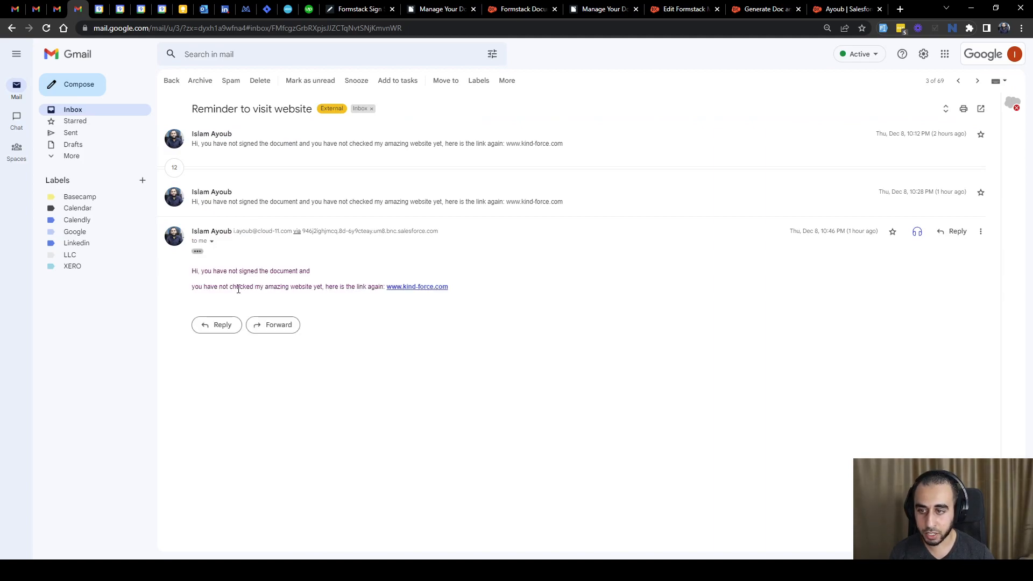